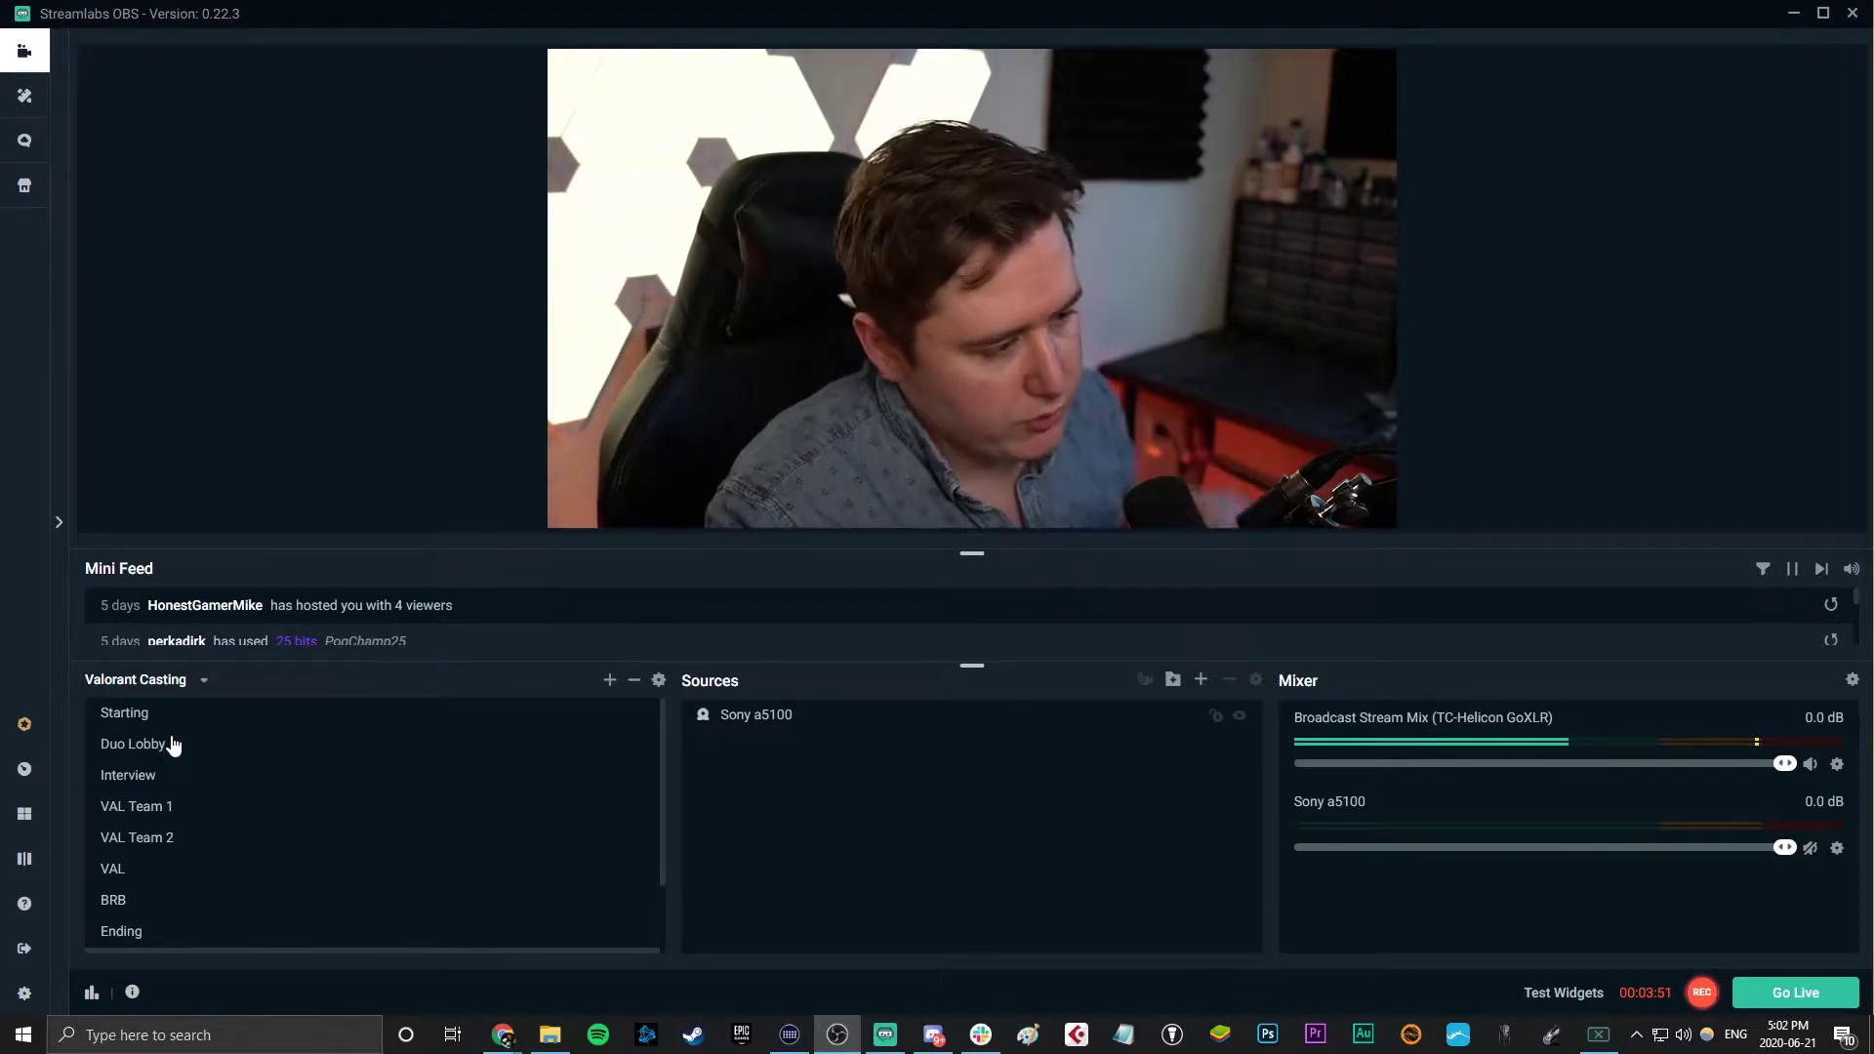
Step: Show the Duo Lobby scene and scroll through its Sources list, from Frame to Valorant_Caster_bg.mp4
{"action": "left_click", "coordinate": [174, 745]}
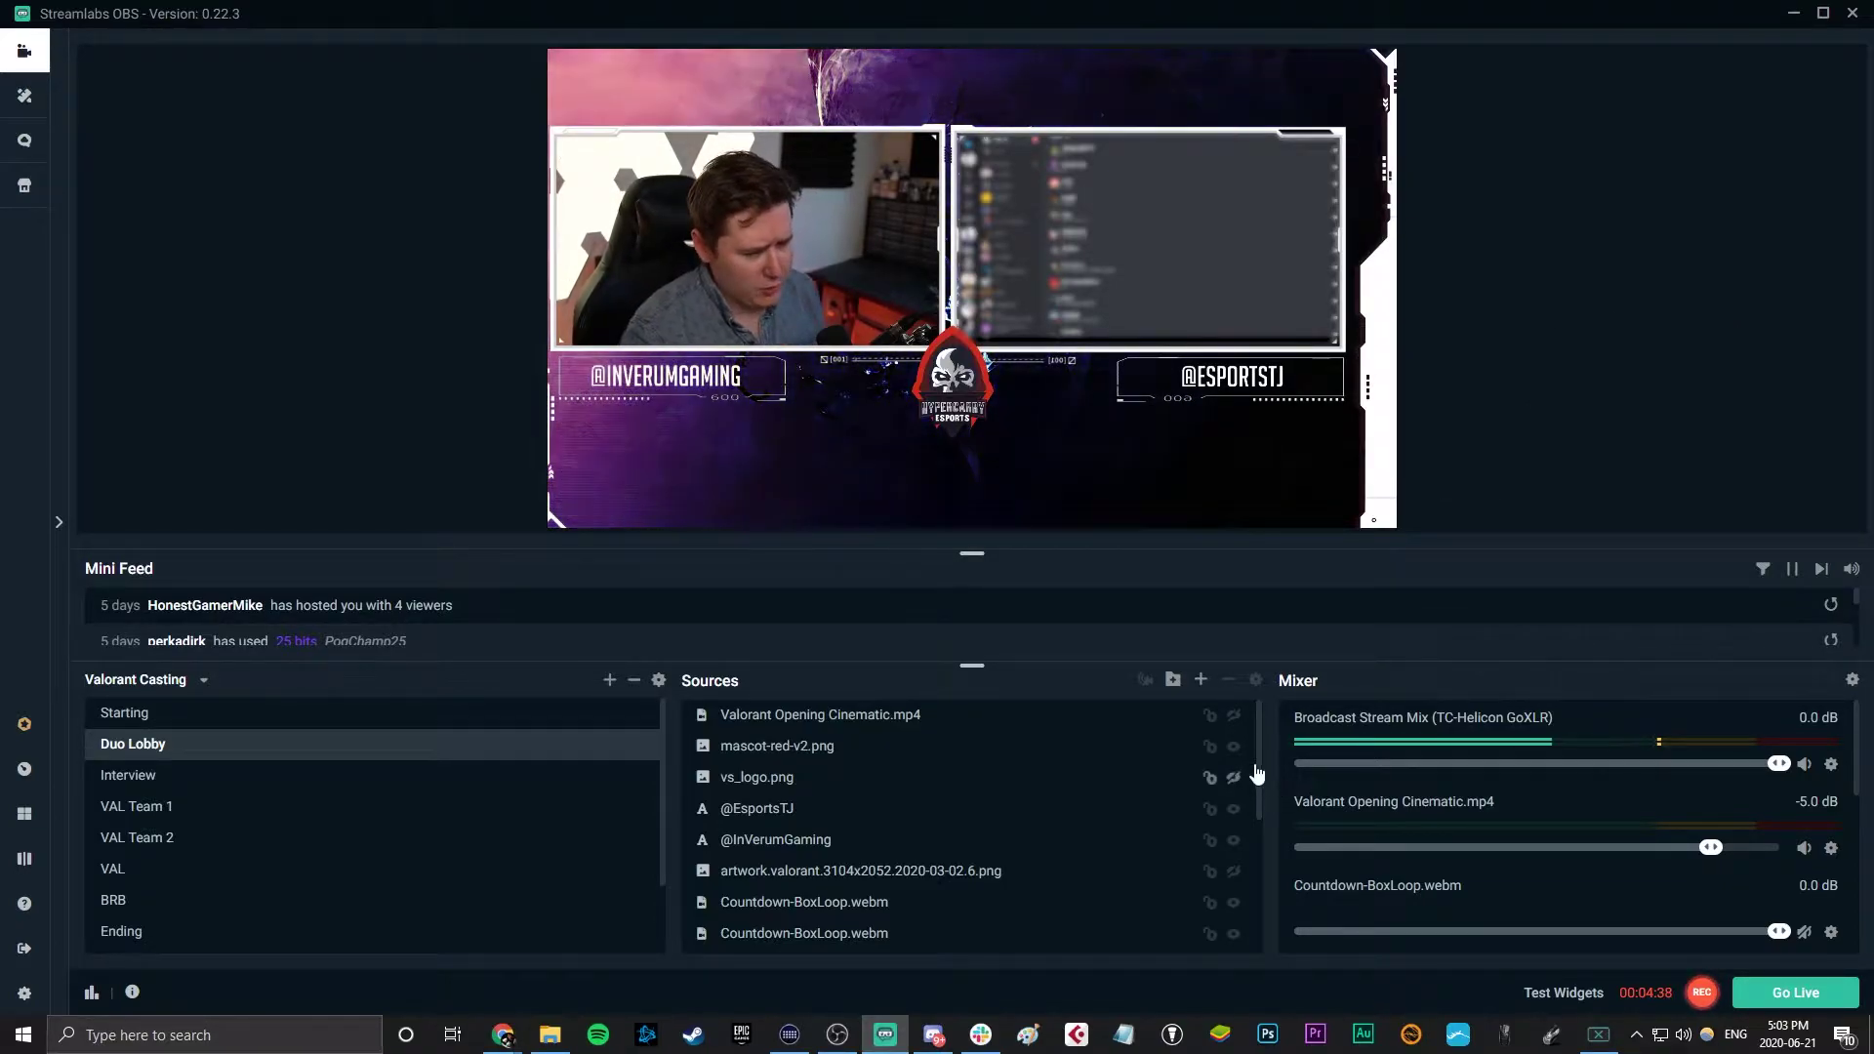
{"action": "left_click_drag", "start_coordinate": [1259, 752], "coordinate": [1250, 902]}
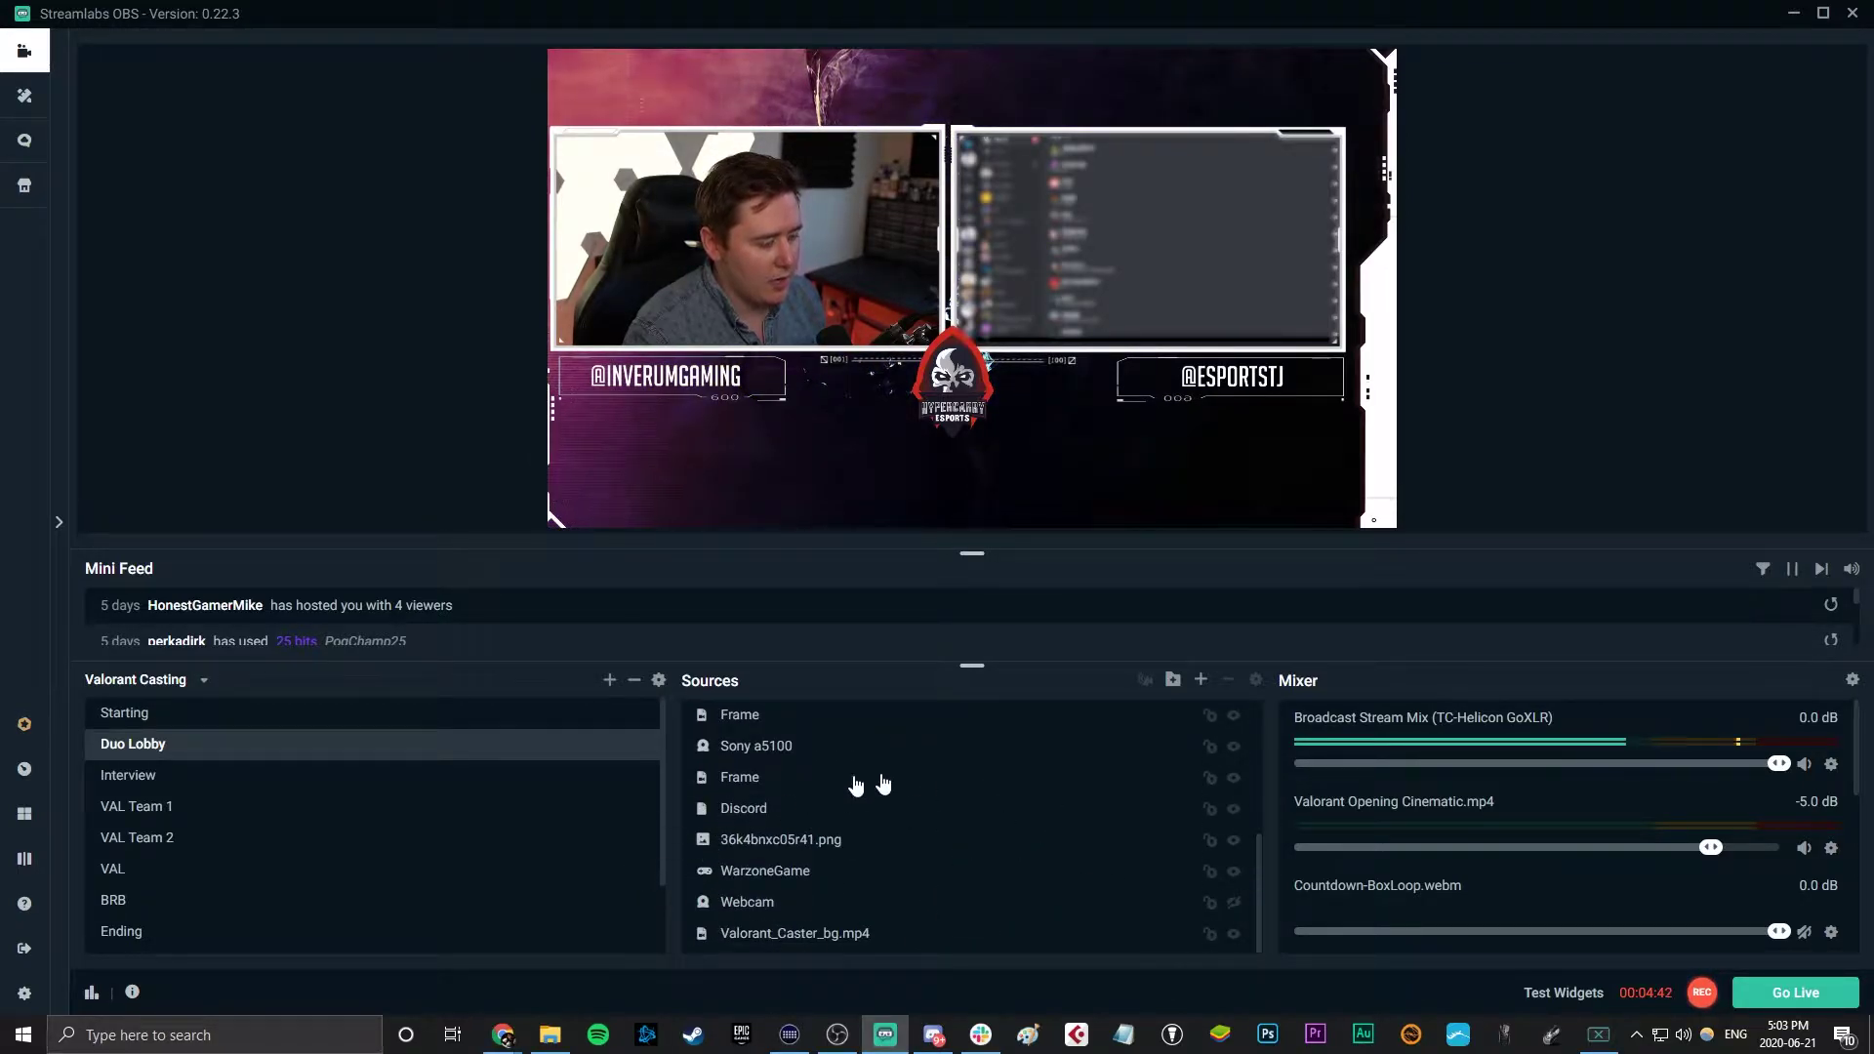
{"action": "scroll", "coordinate": [857, 859], "scroll_direction": "up", "scroll_amount": 1}
{"action": "scroll", "coordinate": [857, 844], "scroll_direction": "down", "scroll_amount": 1}
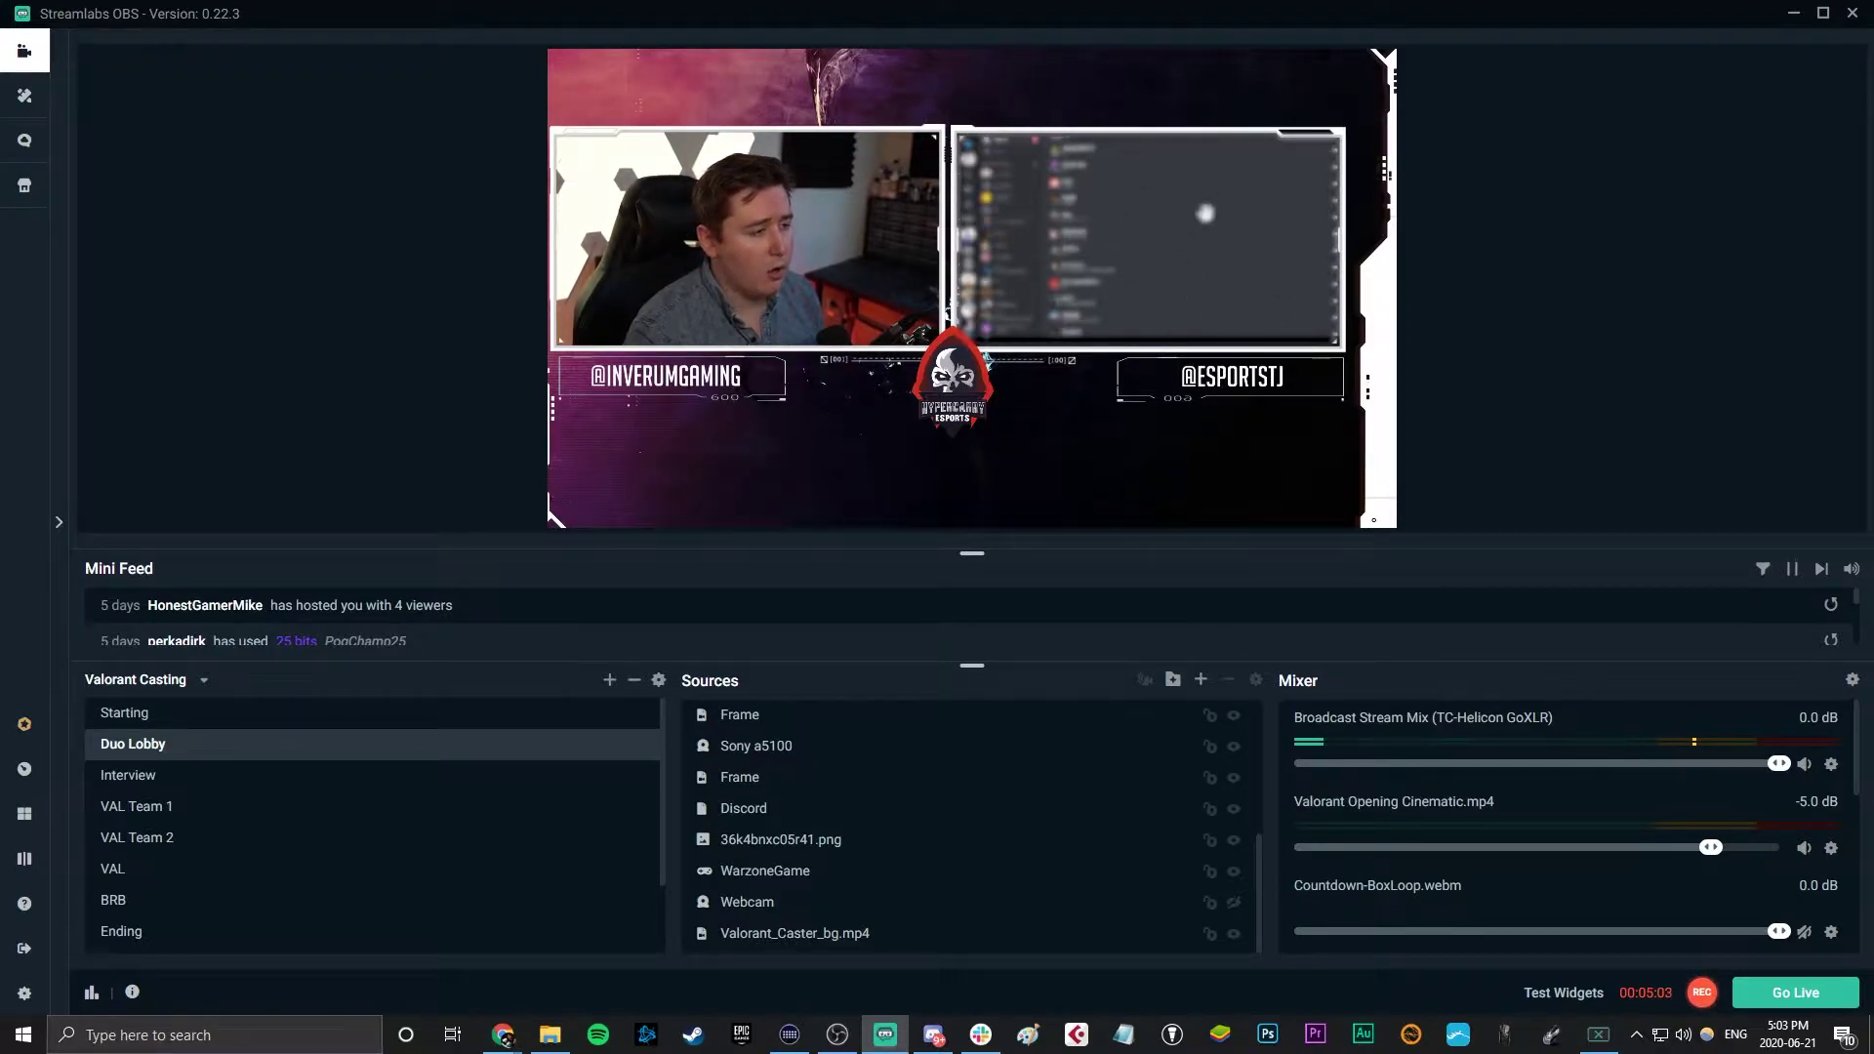
Step: Hide the mascot-red-v2.png and vs_logo.png sources in the Duo Lobby scene
{"action": "left_click", "coordinate": [951, 385]}
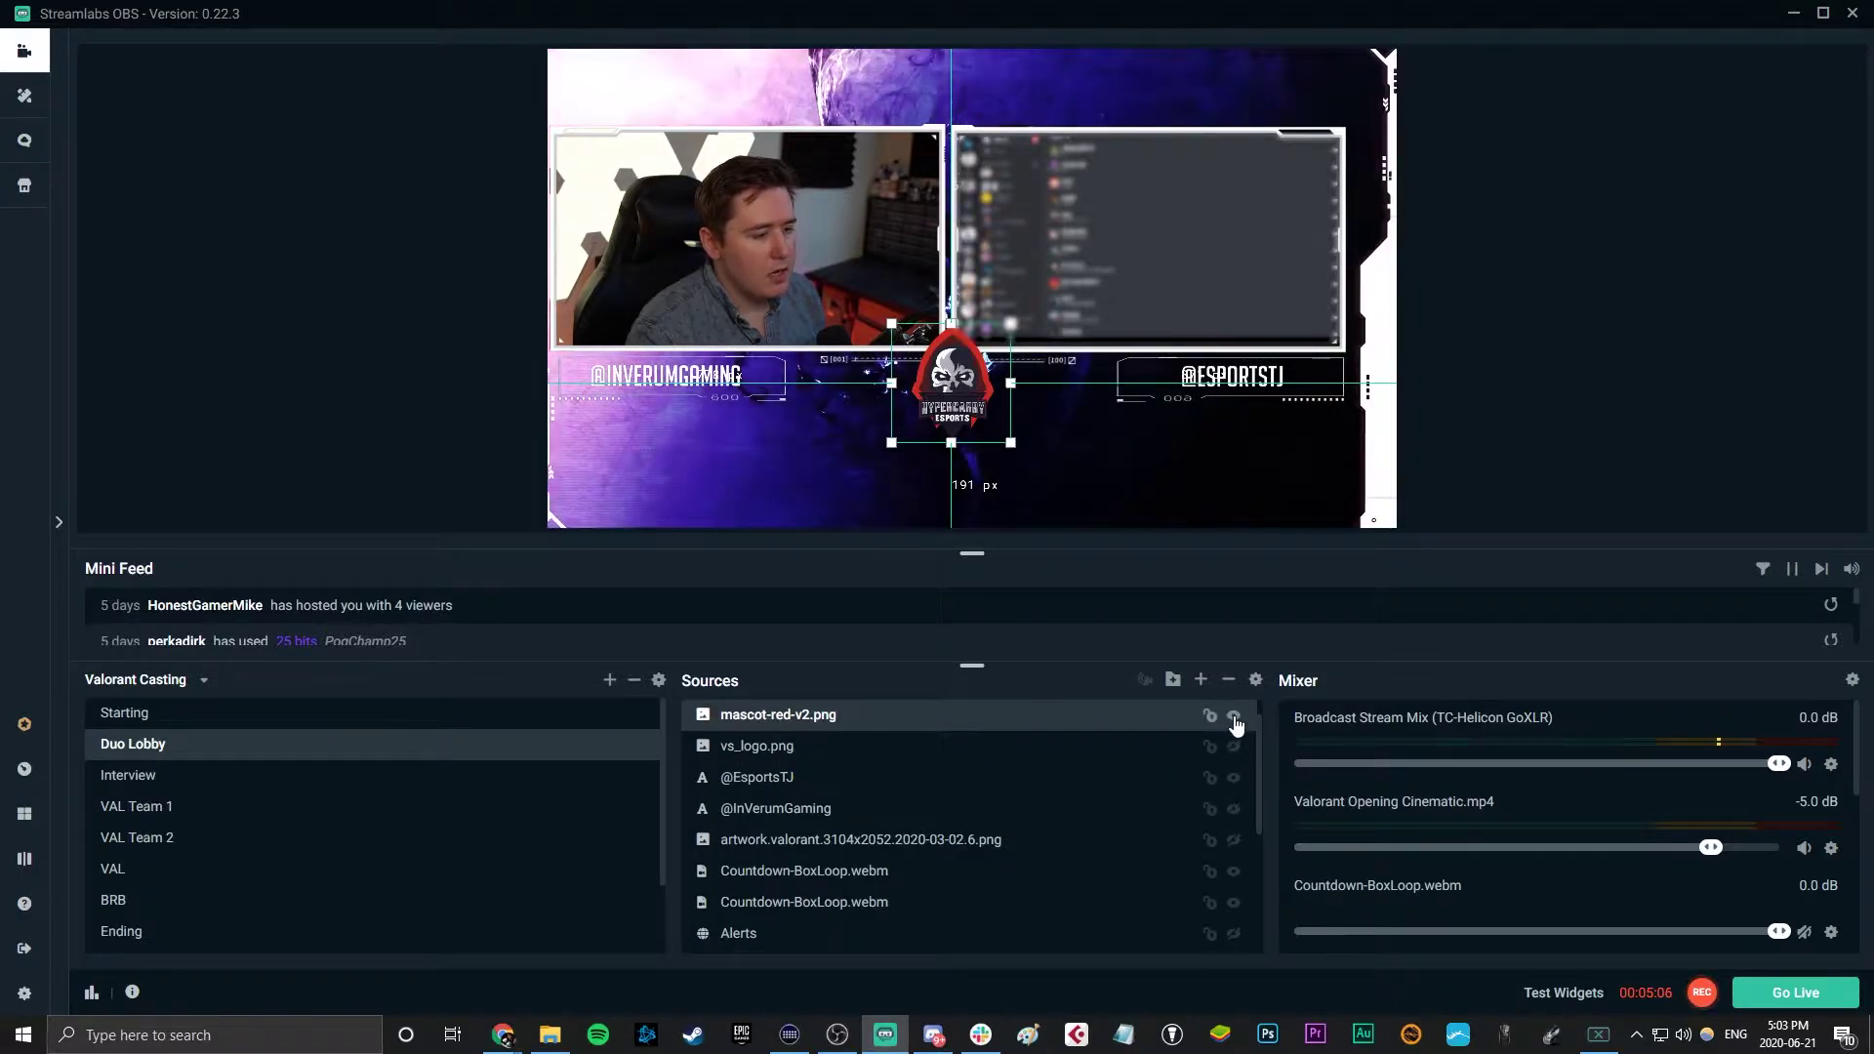
{"action": "left_click", "coordinate": [1235, 717]}
{"action": "left_click", "coordinate": [1235, 748]}
{"action": "left_click", "coordinate": [1235, 748]}
Step: Make the artwork.valorant PNG visible so the Valorant logo sits in the centre
{"action": "scroll", "coordinate": [1217, 839], "scroll_direction": "up", "scroll_amount": 1}
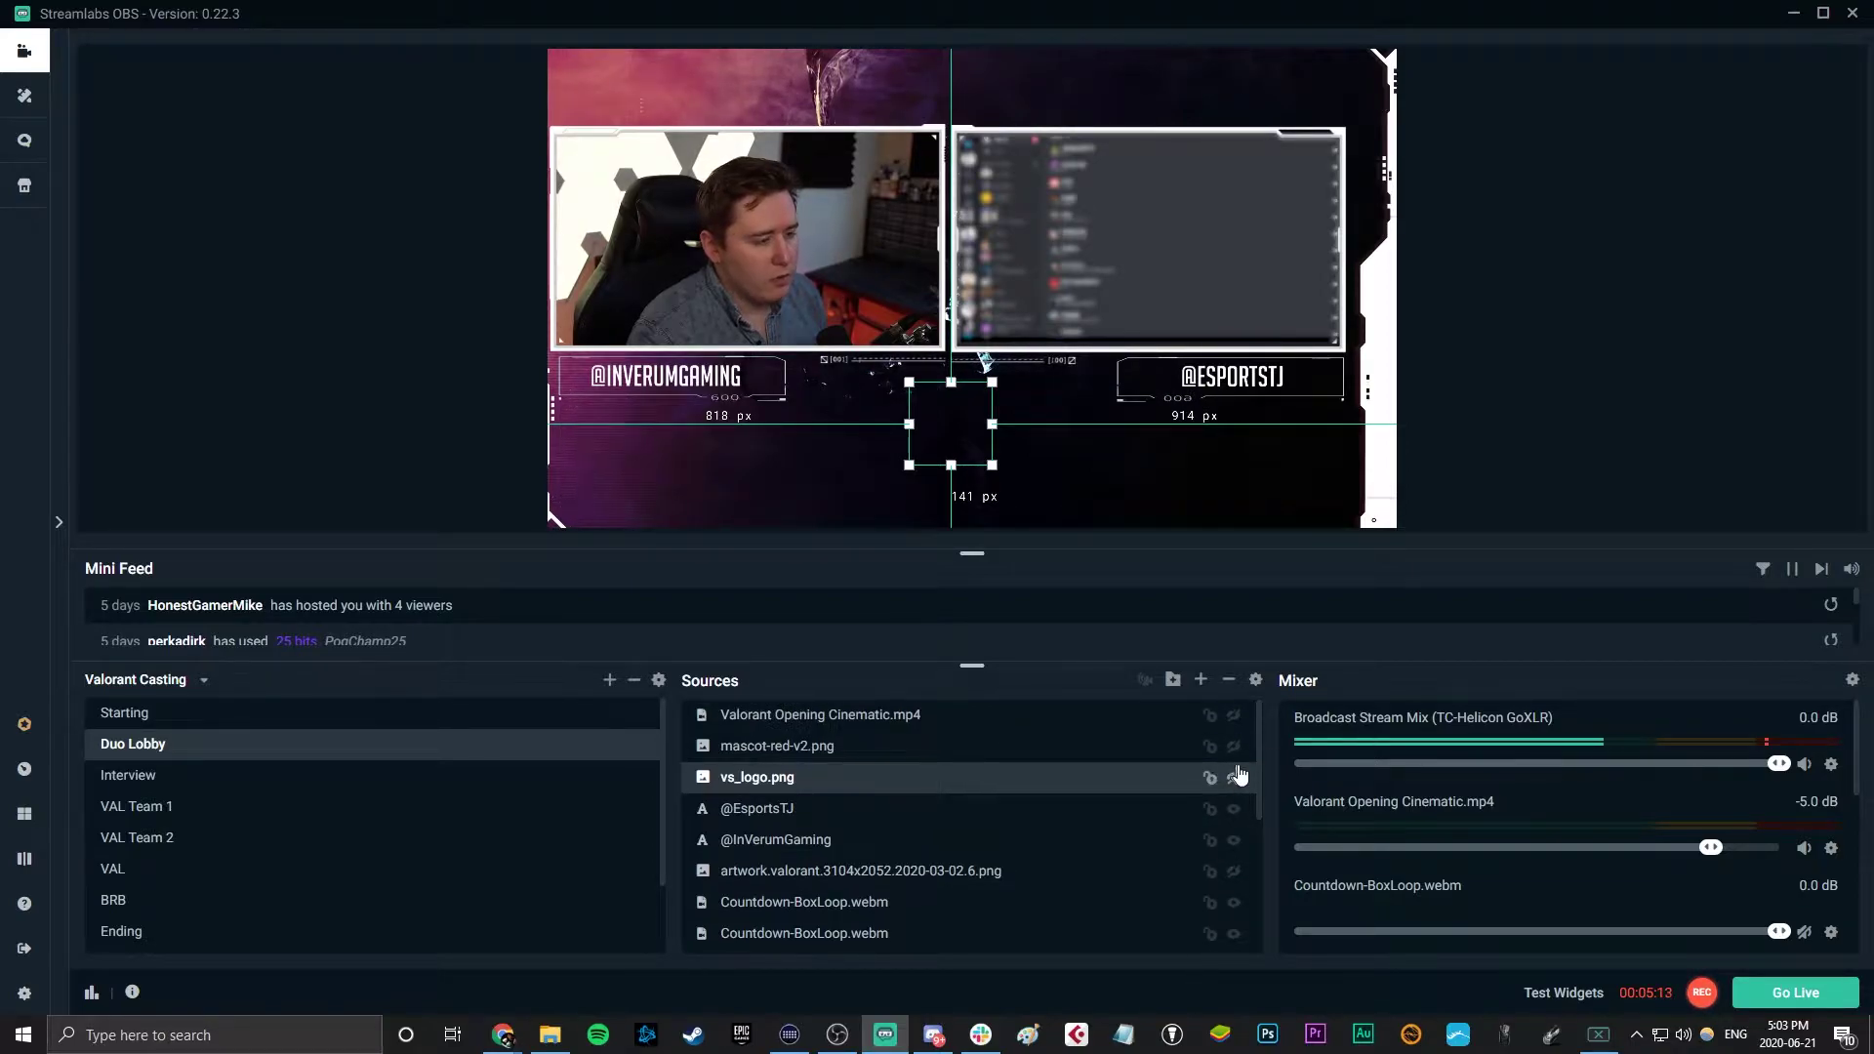
{"action": "scroll", "coordinate": [1122, 804], "scroll_direction": "down", "scroll_amount": 9}
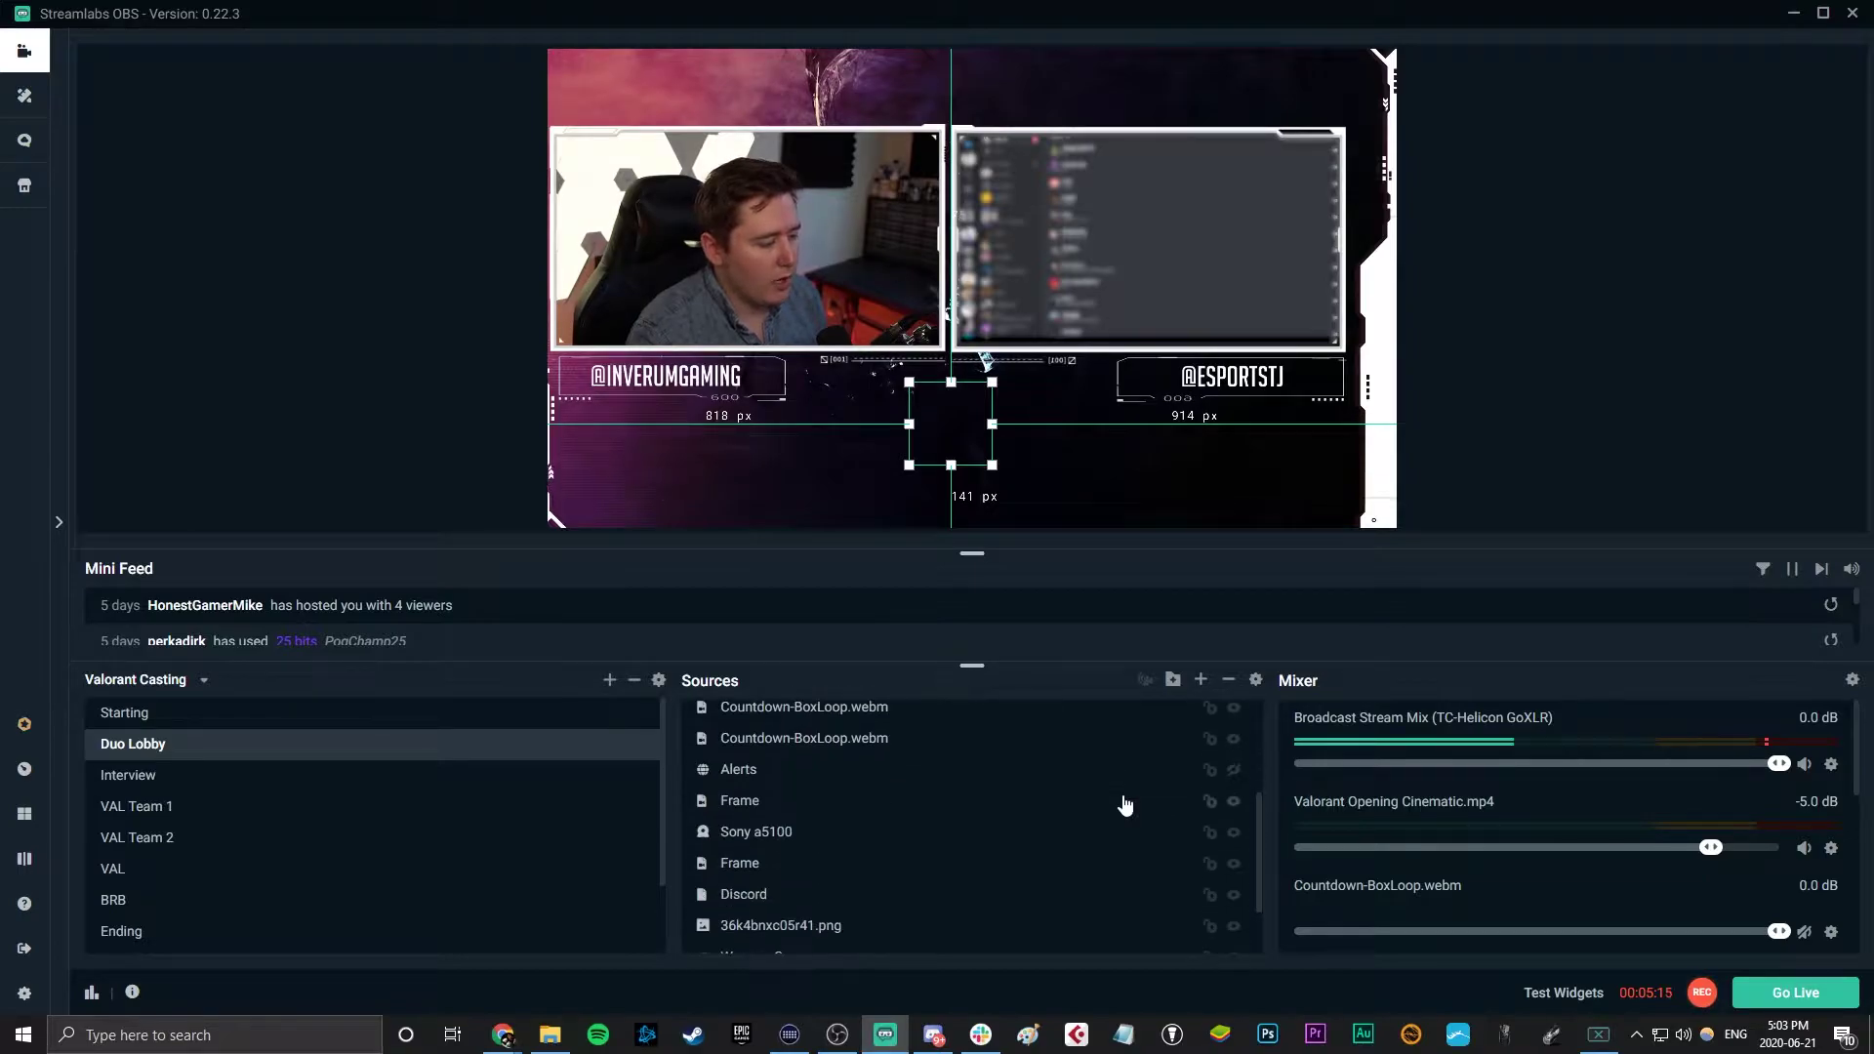
{"action": "scroll", "coordinate": [1127, 805], "scroll_direction": "up", "scroll_amount": 5}
{"action": "scroll", "coordinate": [1127, 805], "scroll_direction": "up", "scroll_amount": 4}
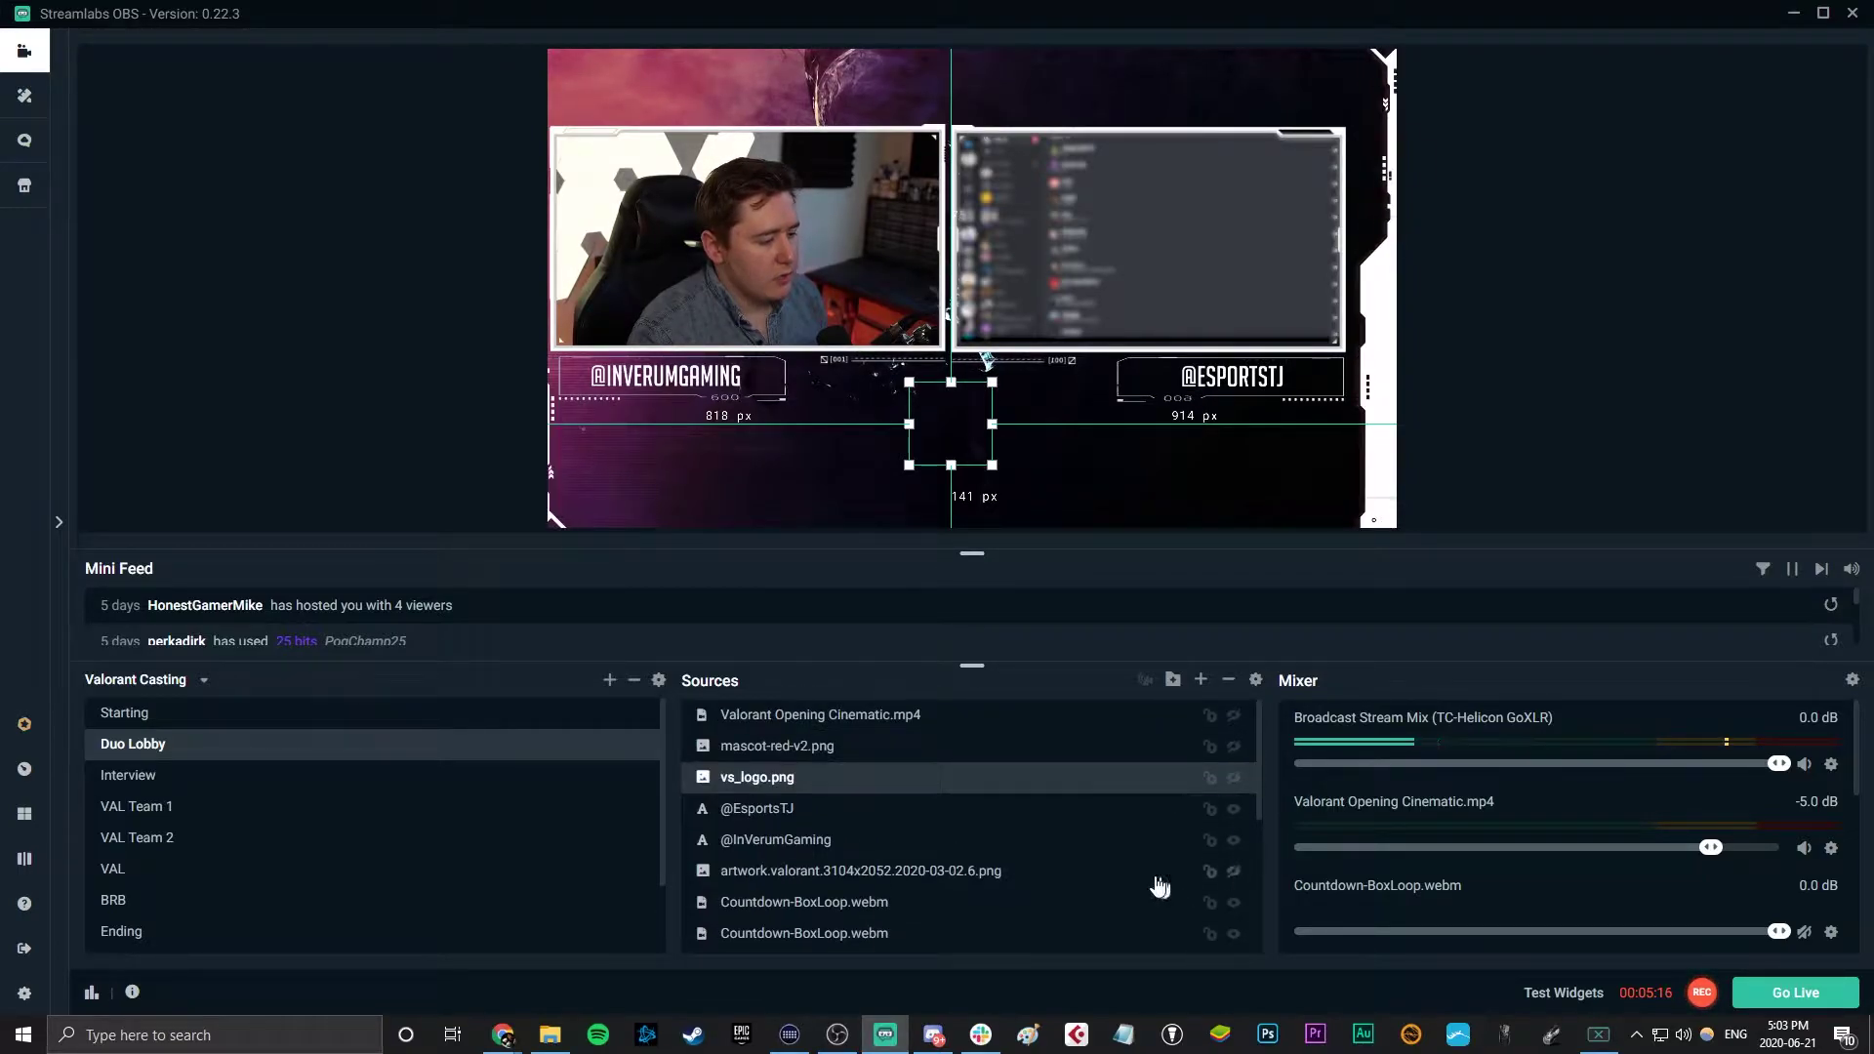
{"action": "left_click", "coordinate": [1234, 871]}
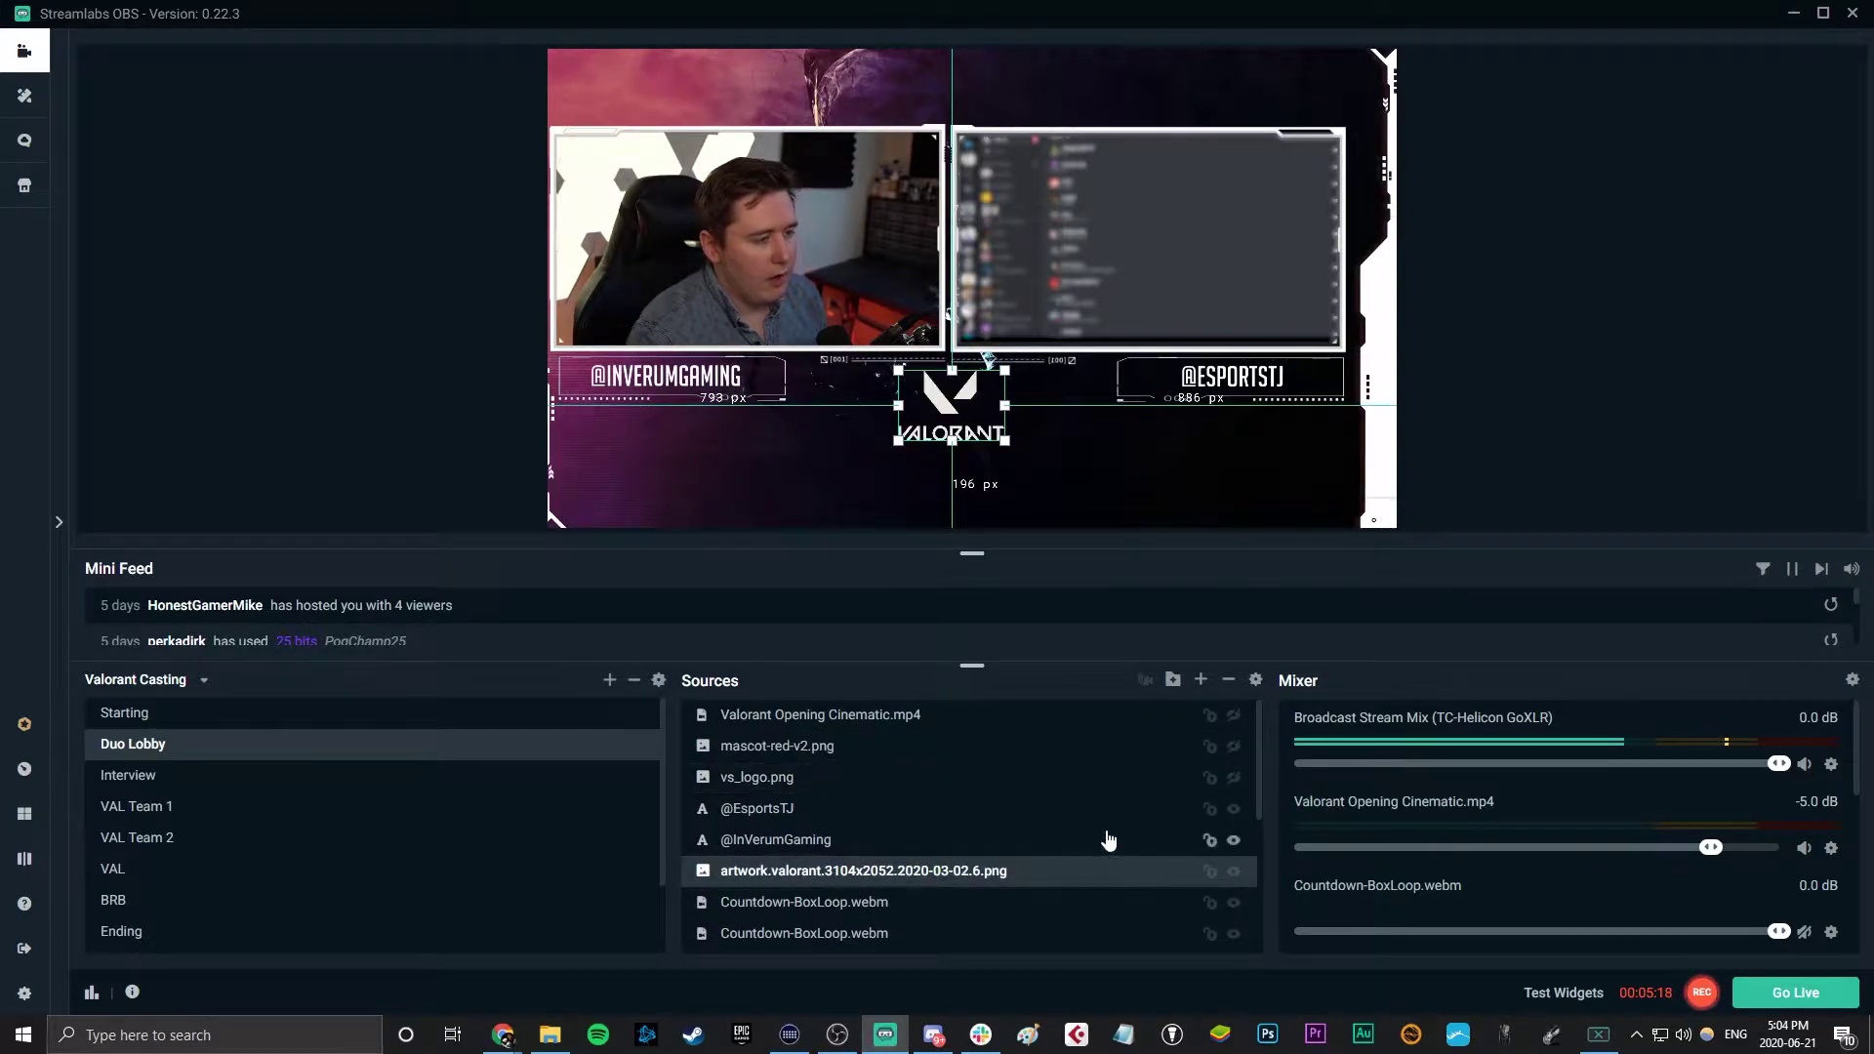
{"action": "scroll", "coordinate": [1108, 836], "scroll_direction": "down", "scroll_amount": 10}
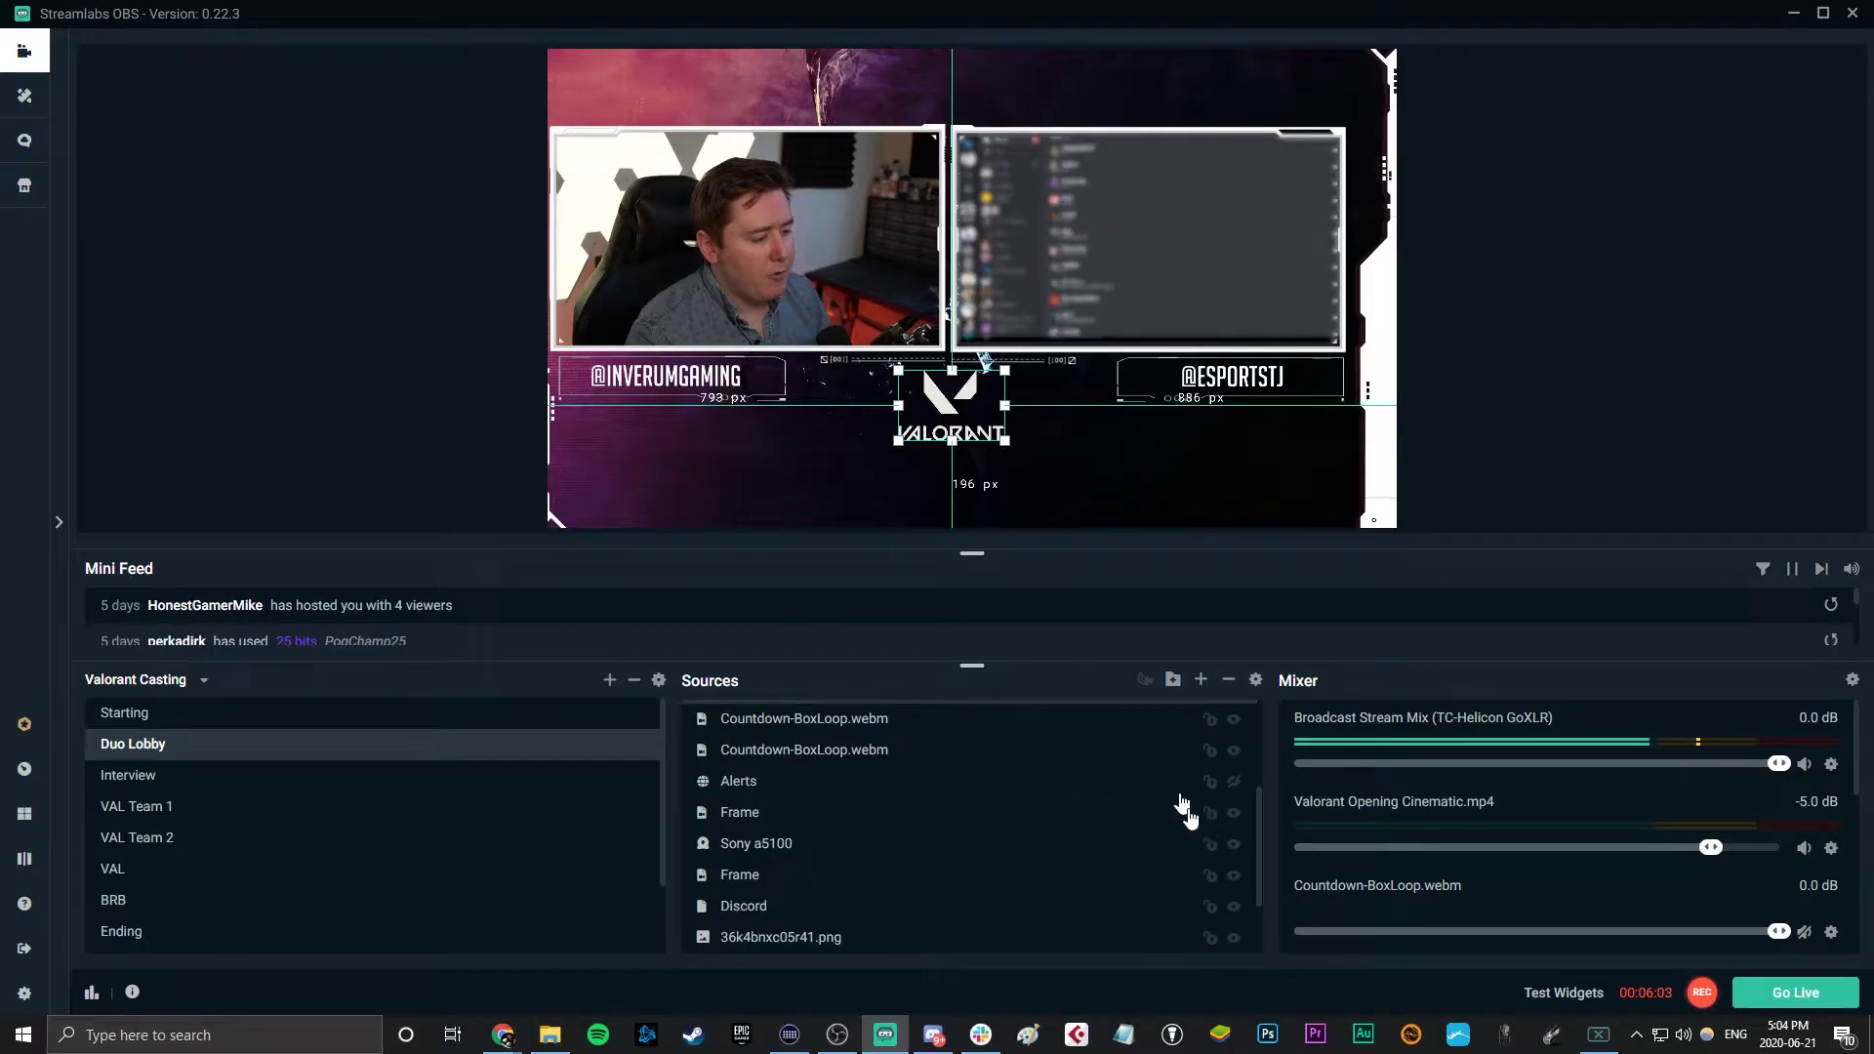
{"action": "scroll", "coordinate": [1078, 850], "scroll_direction": "up", "scroll_amount": 1}
{"action": "scroll", "coordinate": [932, 875], "scroll_direction": "up", "scroll_amount": 3}
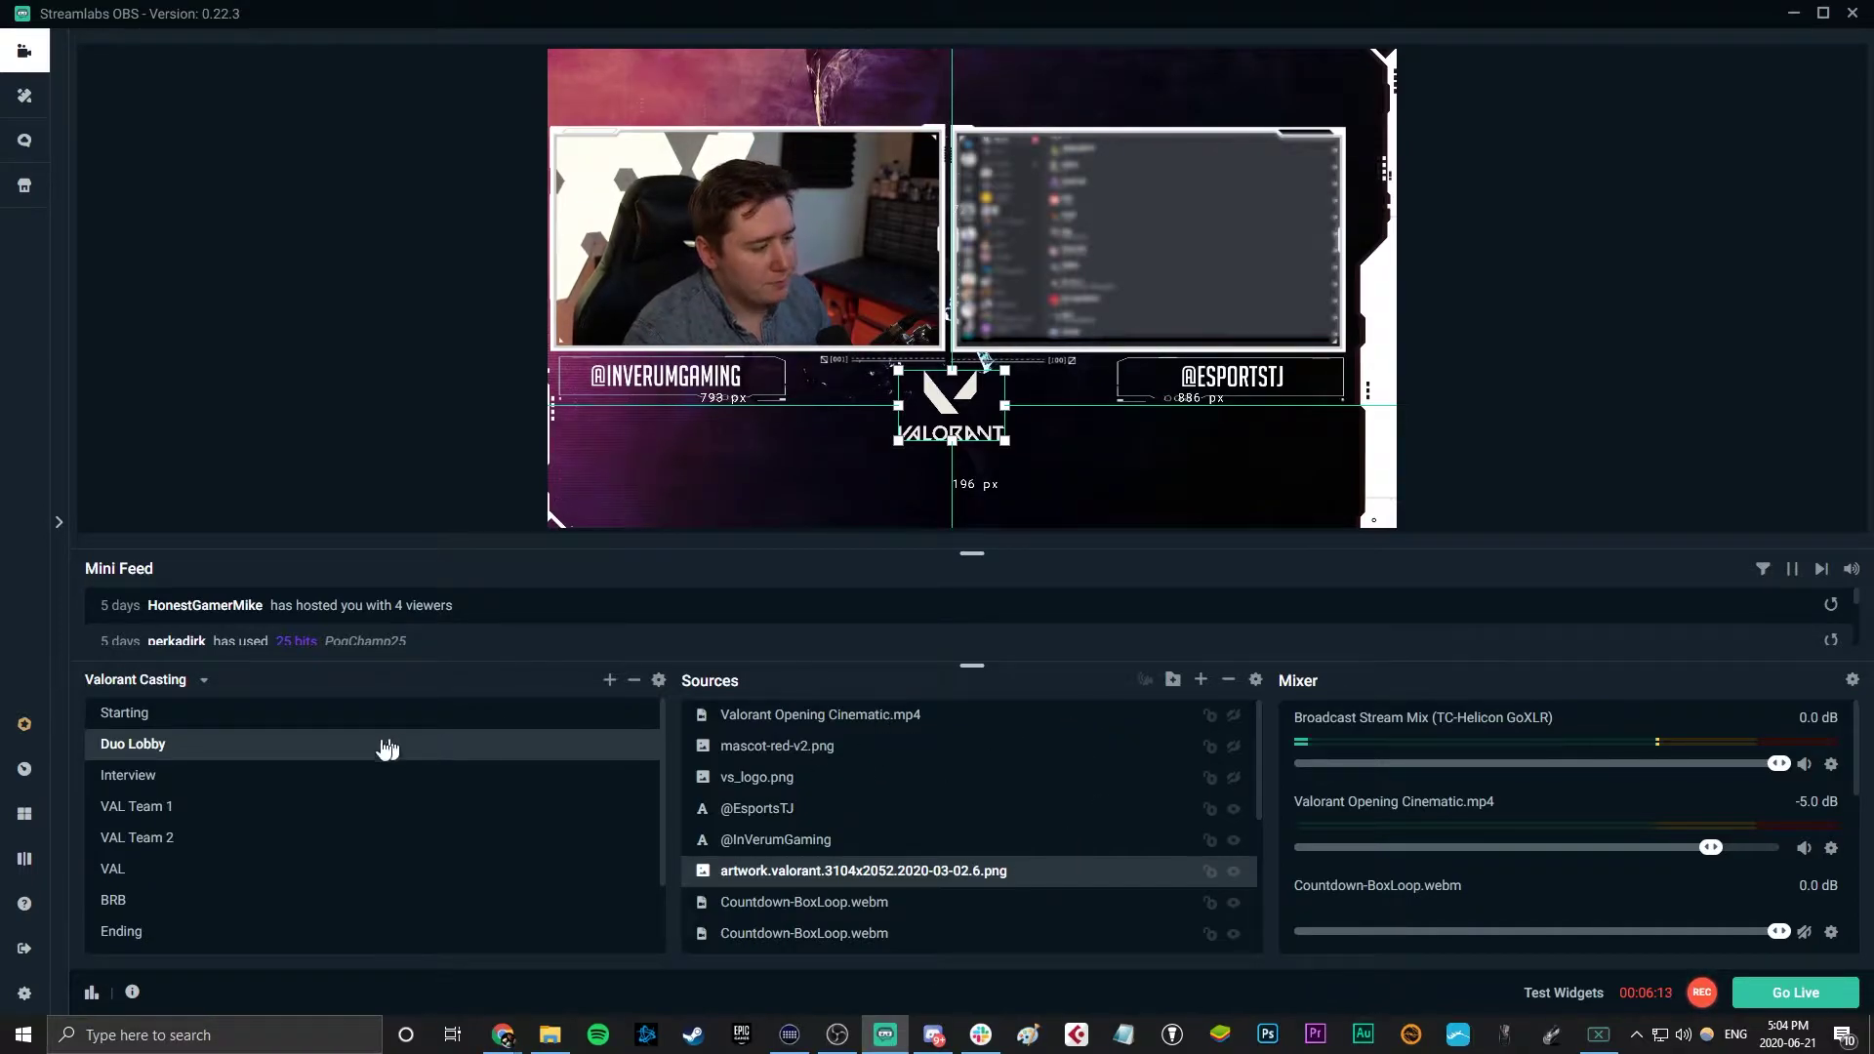
Step: Show the Starting scene with its Stream Starting countdown beside the HyperCarry Esports logo
{"action": "left_click", "coordinate": [268, 718]}
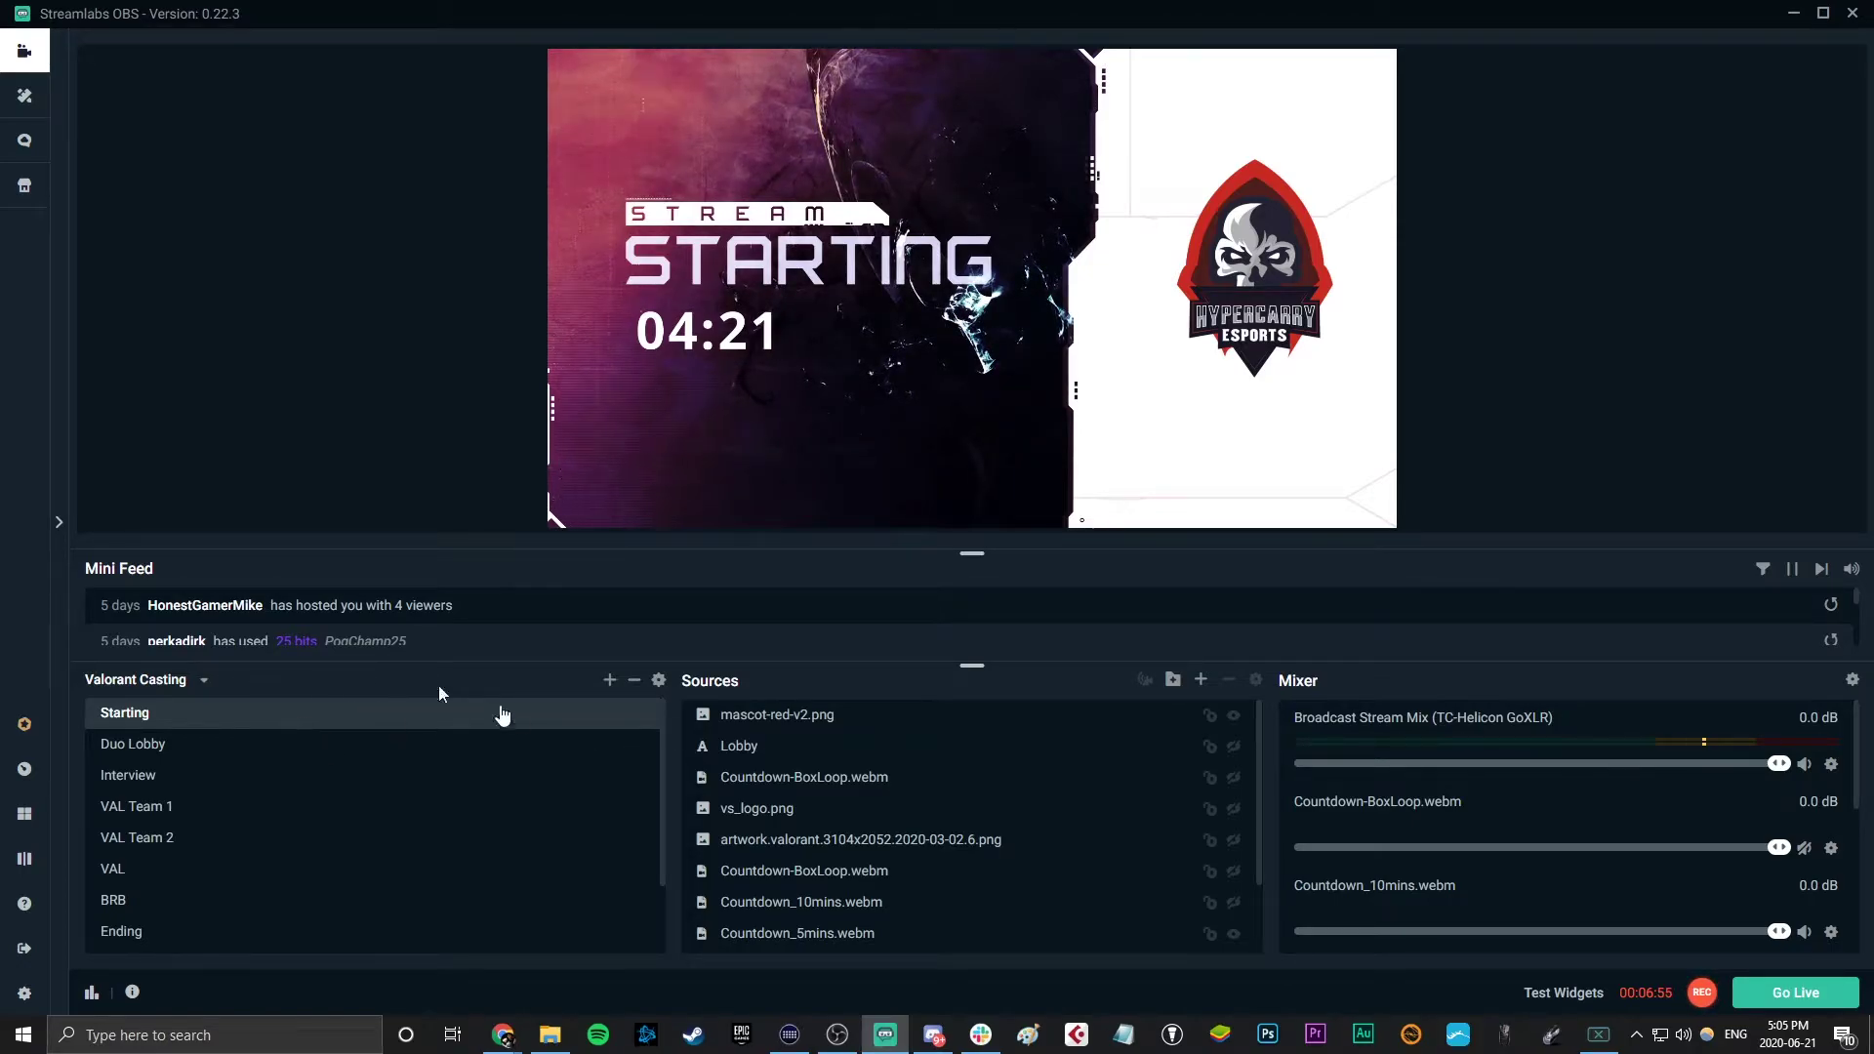
Step: Preview the Duo Lobby scene, then bring up the Interview scene with its Player Name plate
{"action": "left_click", "coordinate": [176, 747]}
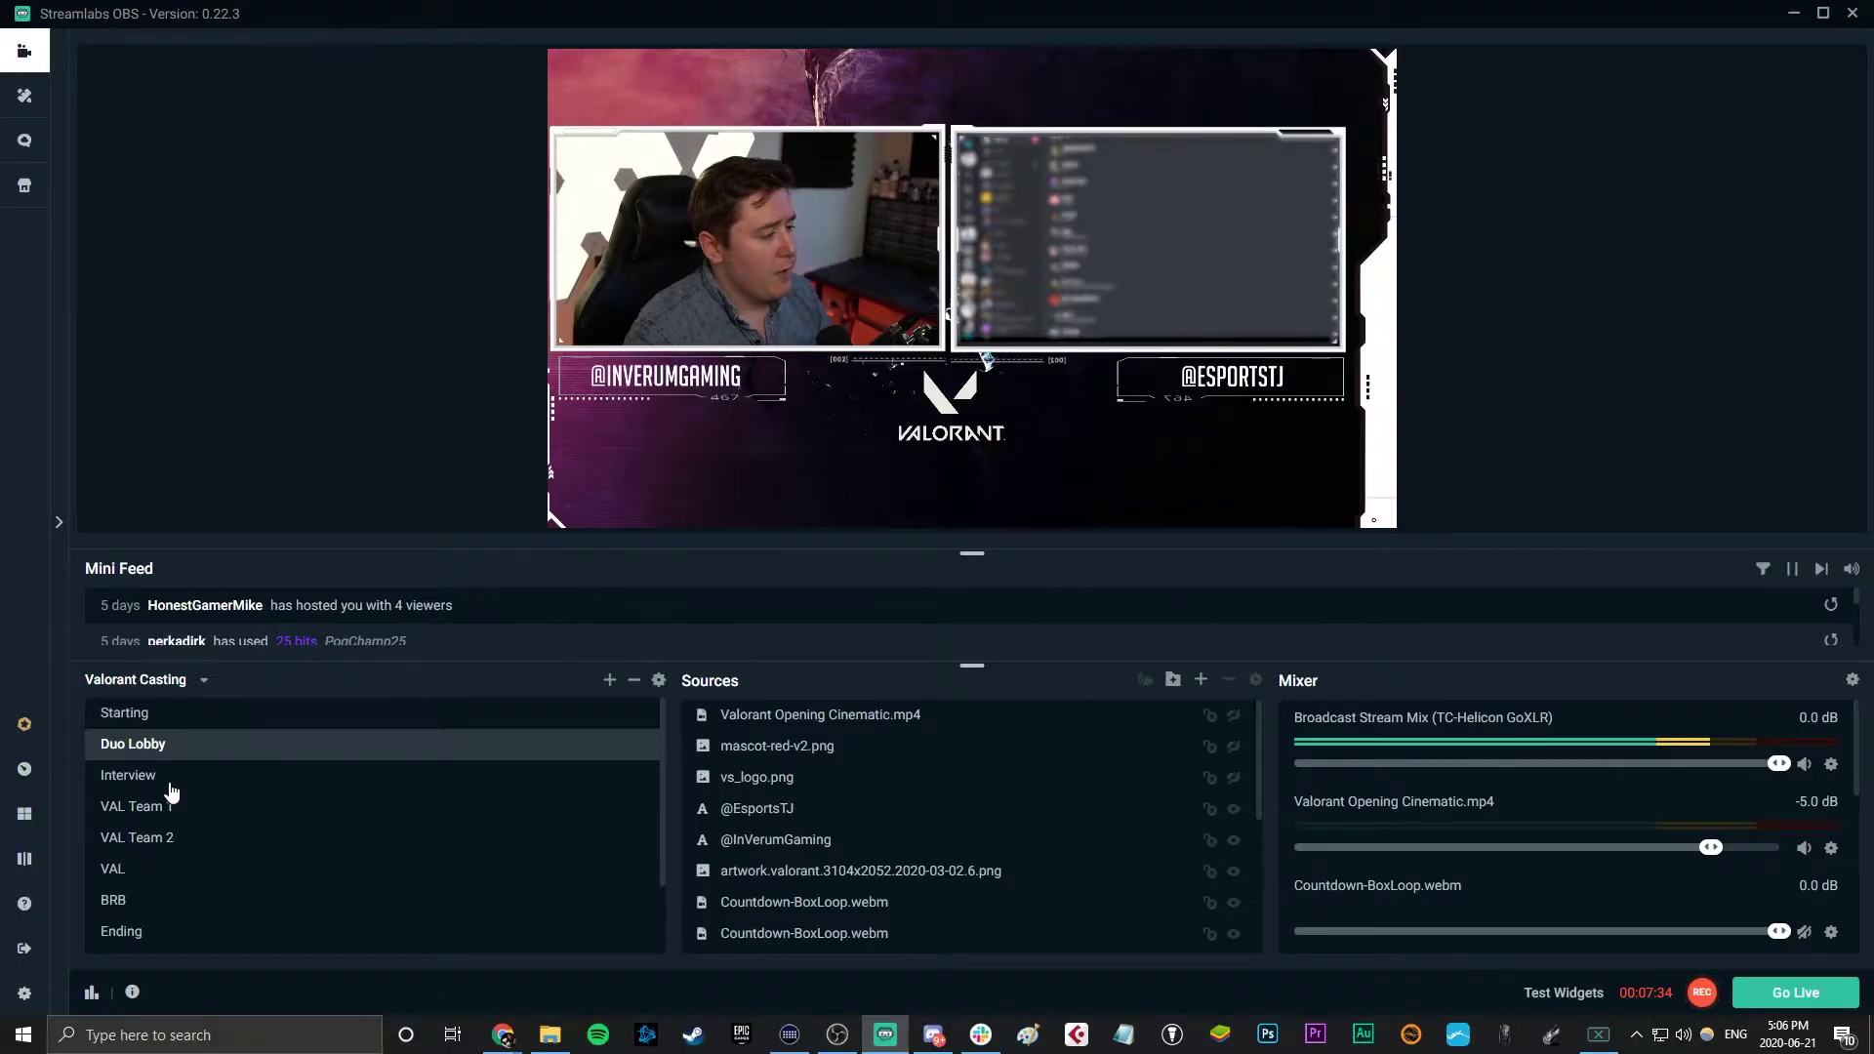
{"action": "left_click", "coordinate": [128, 775]}
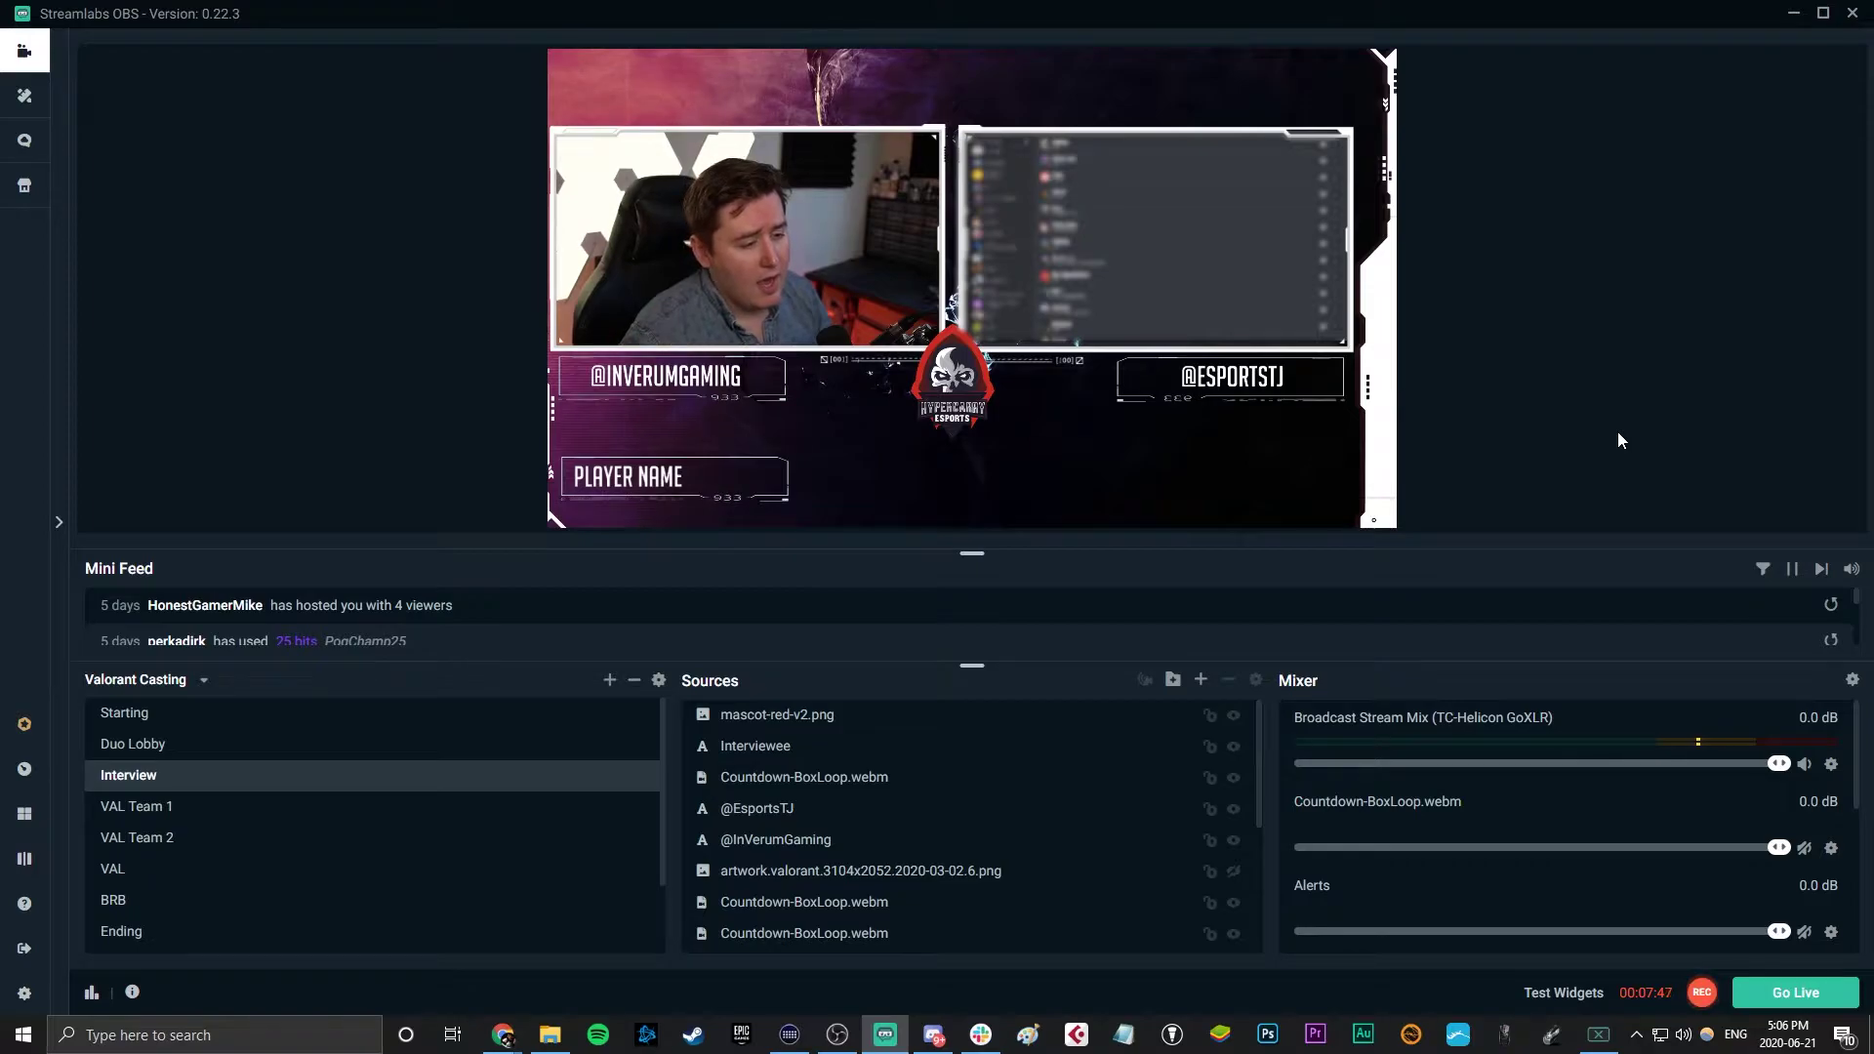
Step: Show the VAL Team 1 scene with the Unsigned (0) and Team Flux (1) score banners
{"action": "left_click", "coordinate": [155, 809]}
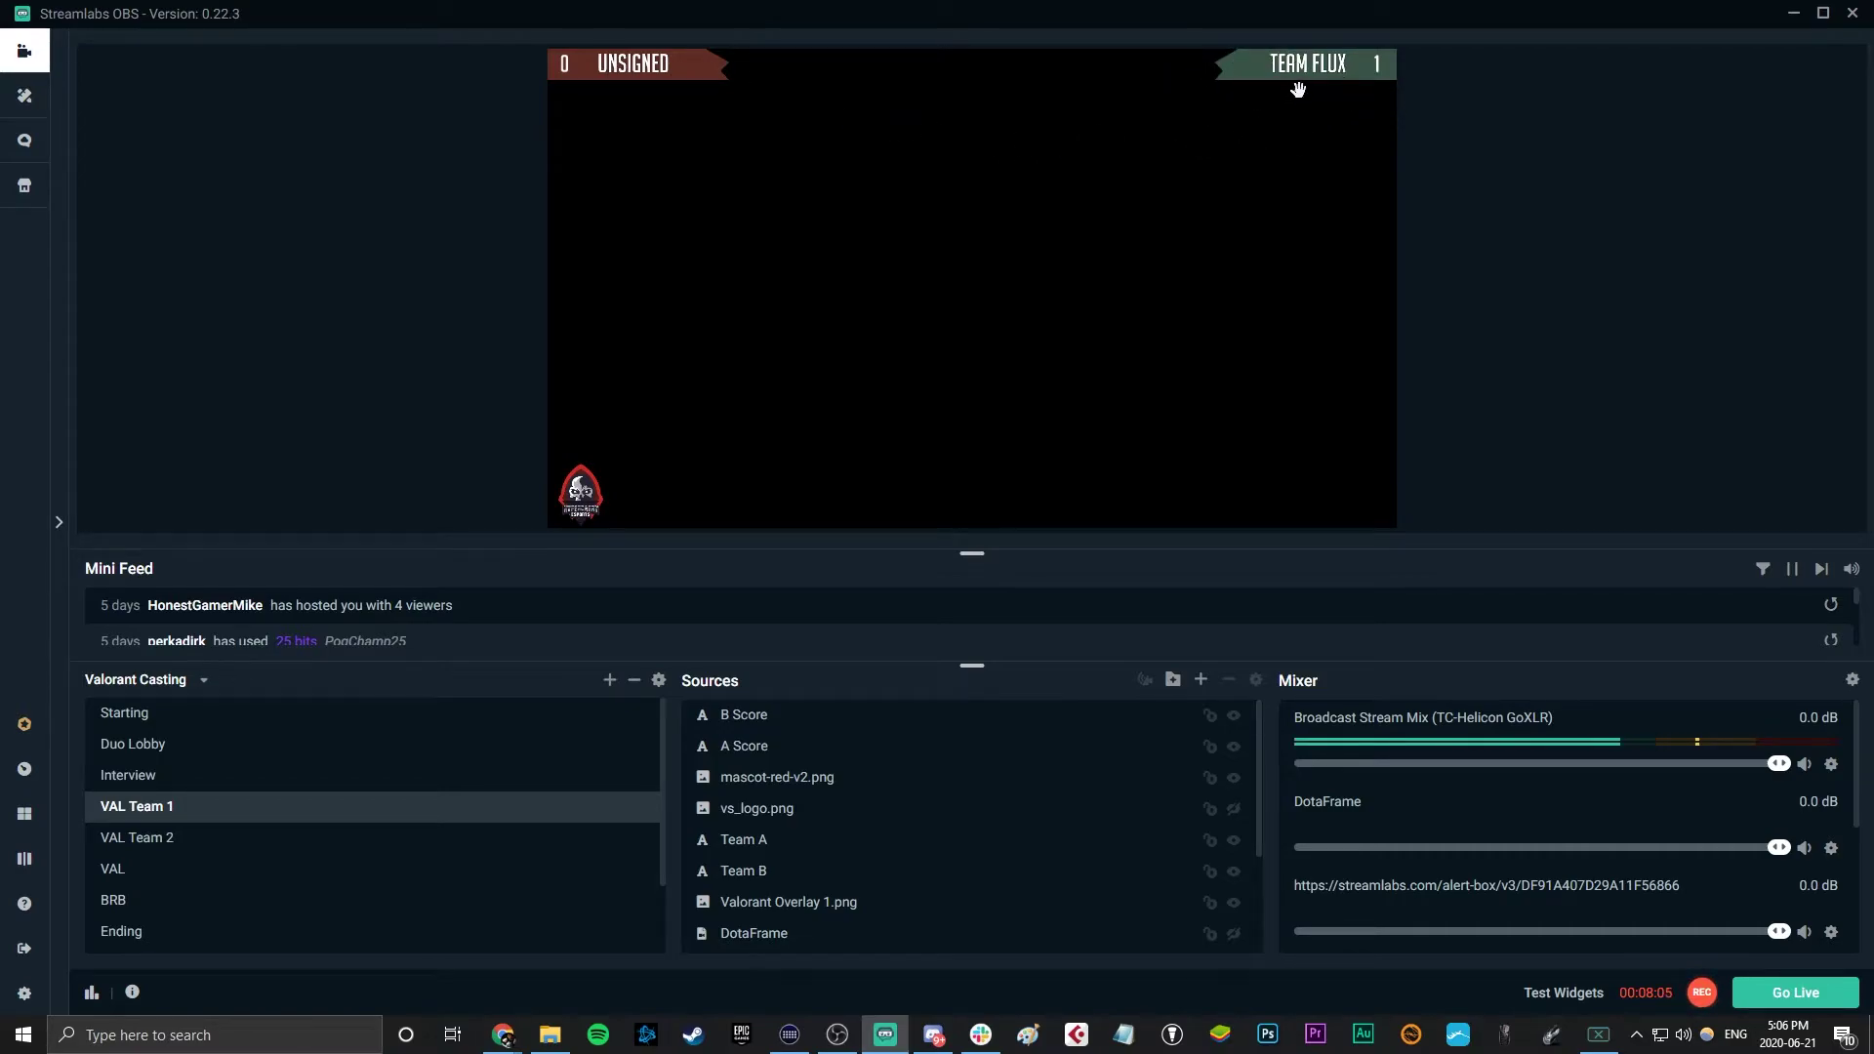
Step: Inspect the A/B Score and Team A/B name texts across VAL Team 1 and 2, ending on VAL Team 2
{"action": "left_click", "coordinate": [768, 751]}
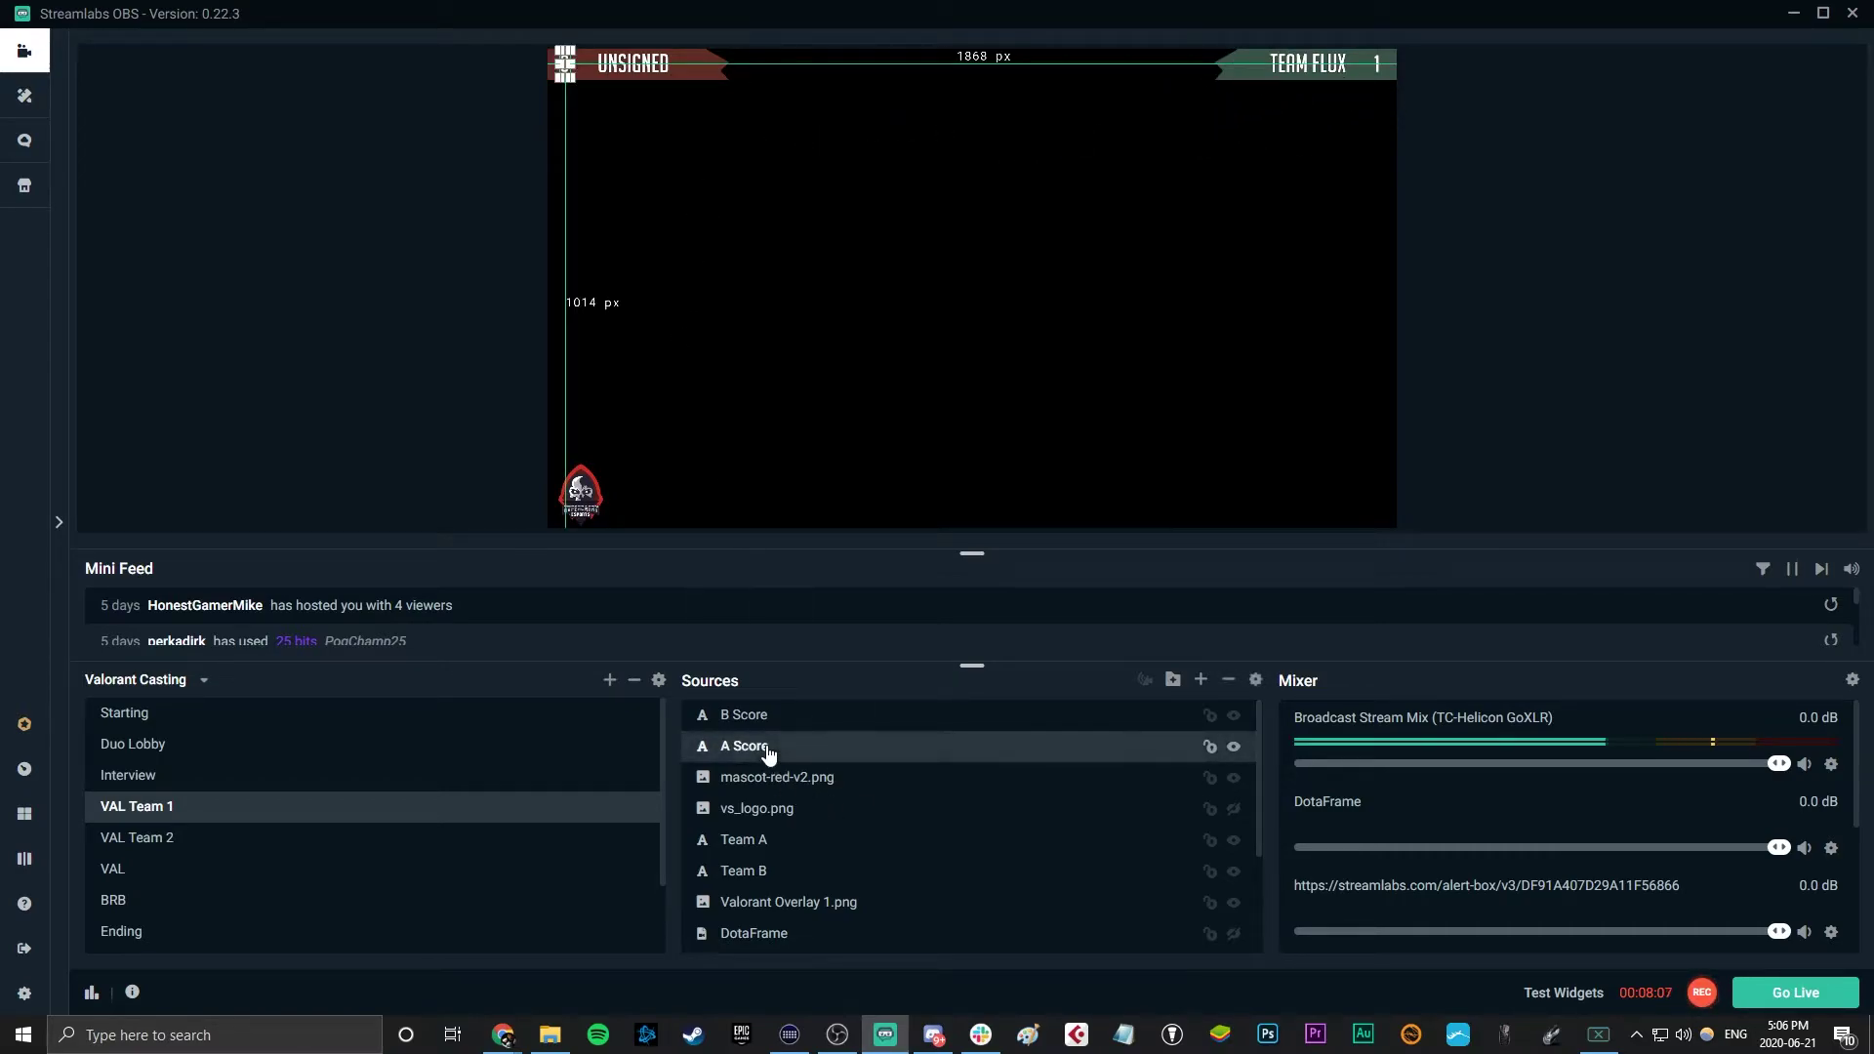
{"action": "left_click", "coordinate": [178, 847]}
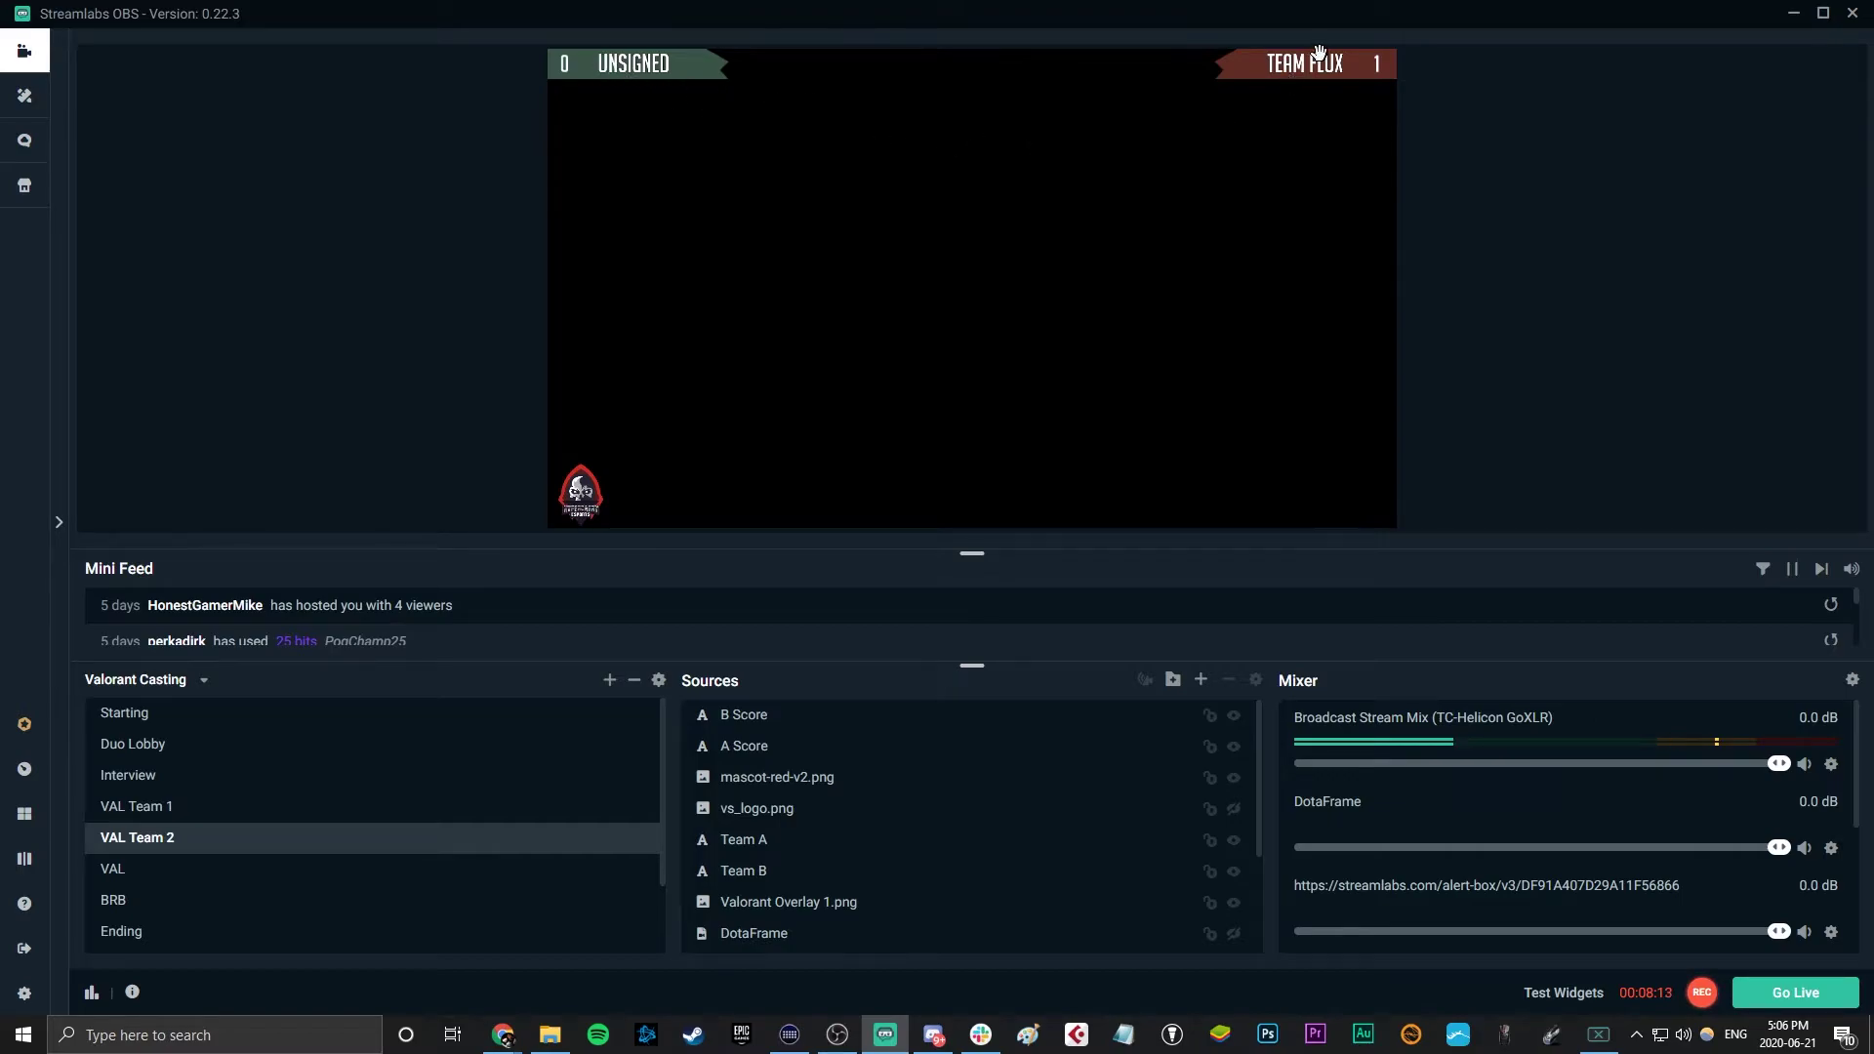
{"action": "left_click", "coordinate": [768, 849]}
{"action": "left_click", "coordinate": [759, 873]}
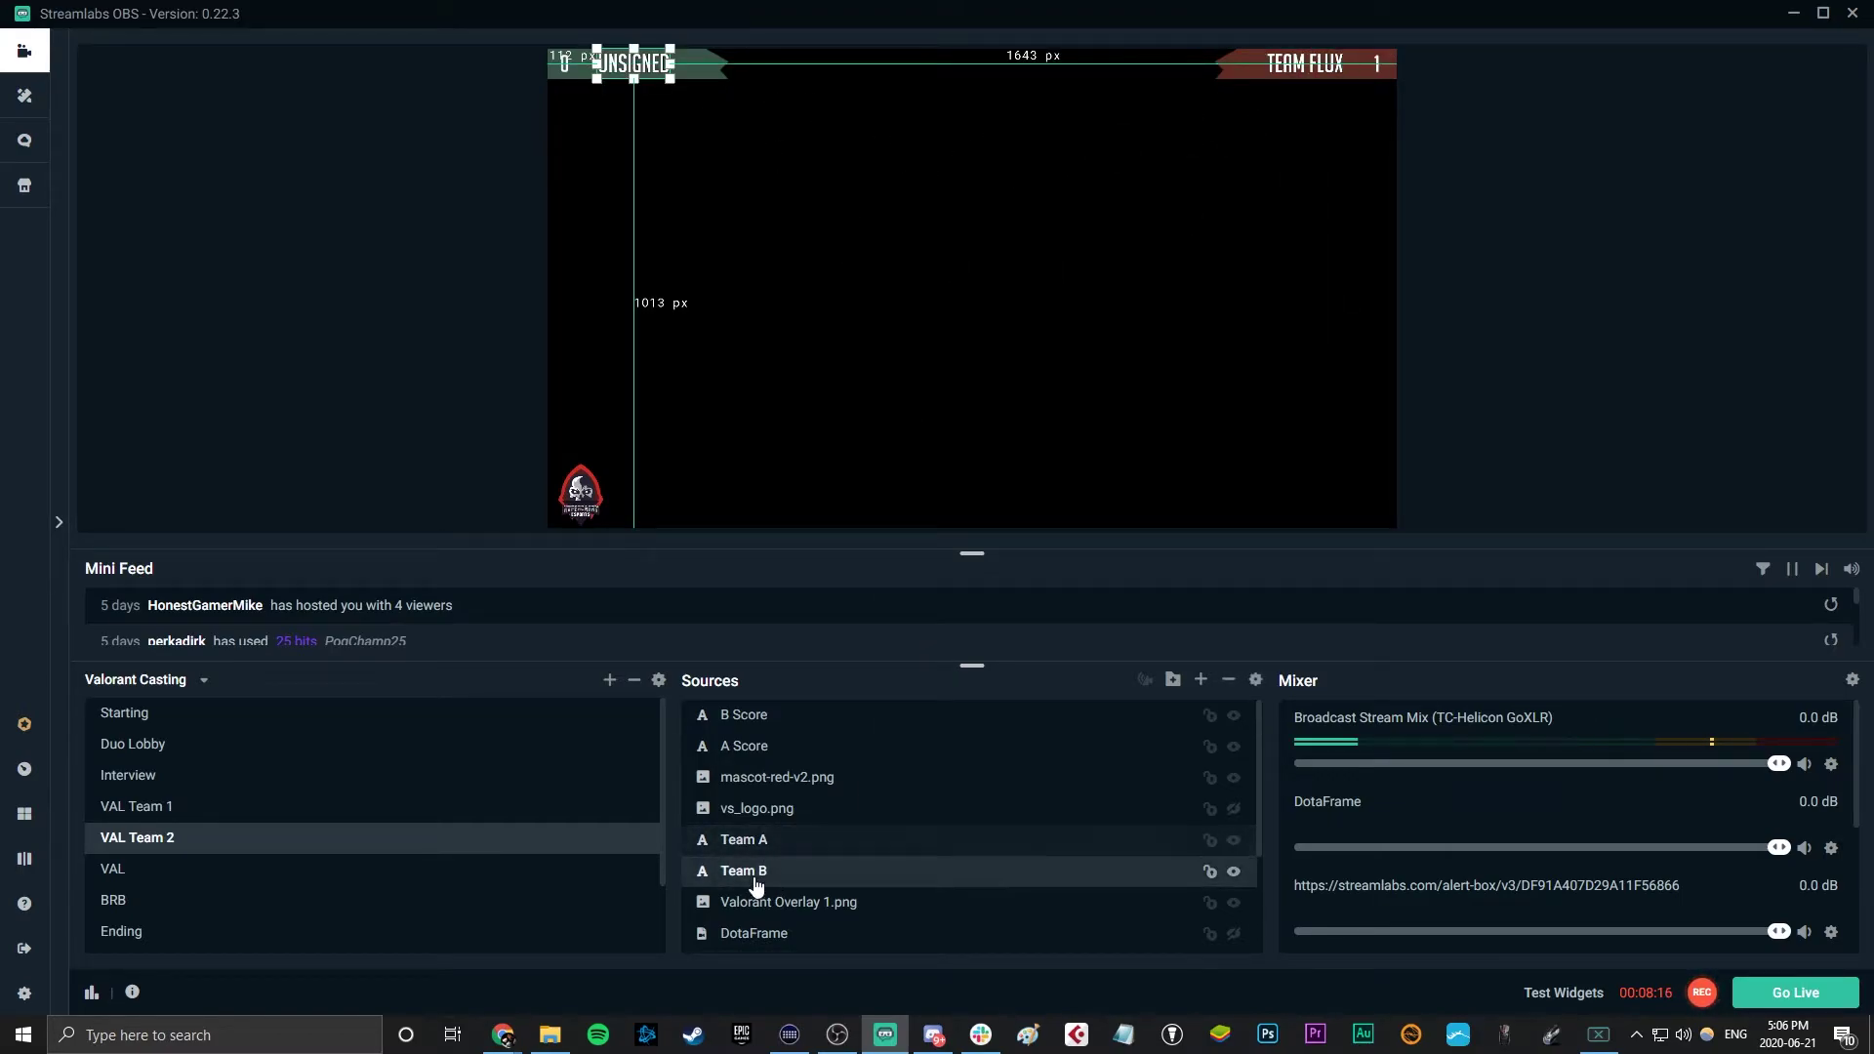
{"action": "left_click", "coordinate": [767, 720]}
{"action": "left_click", "coordinate": [752, 746]}
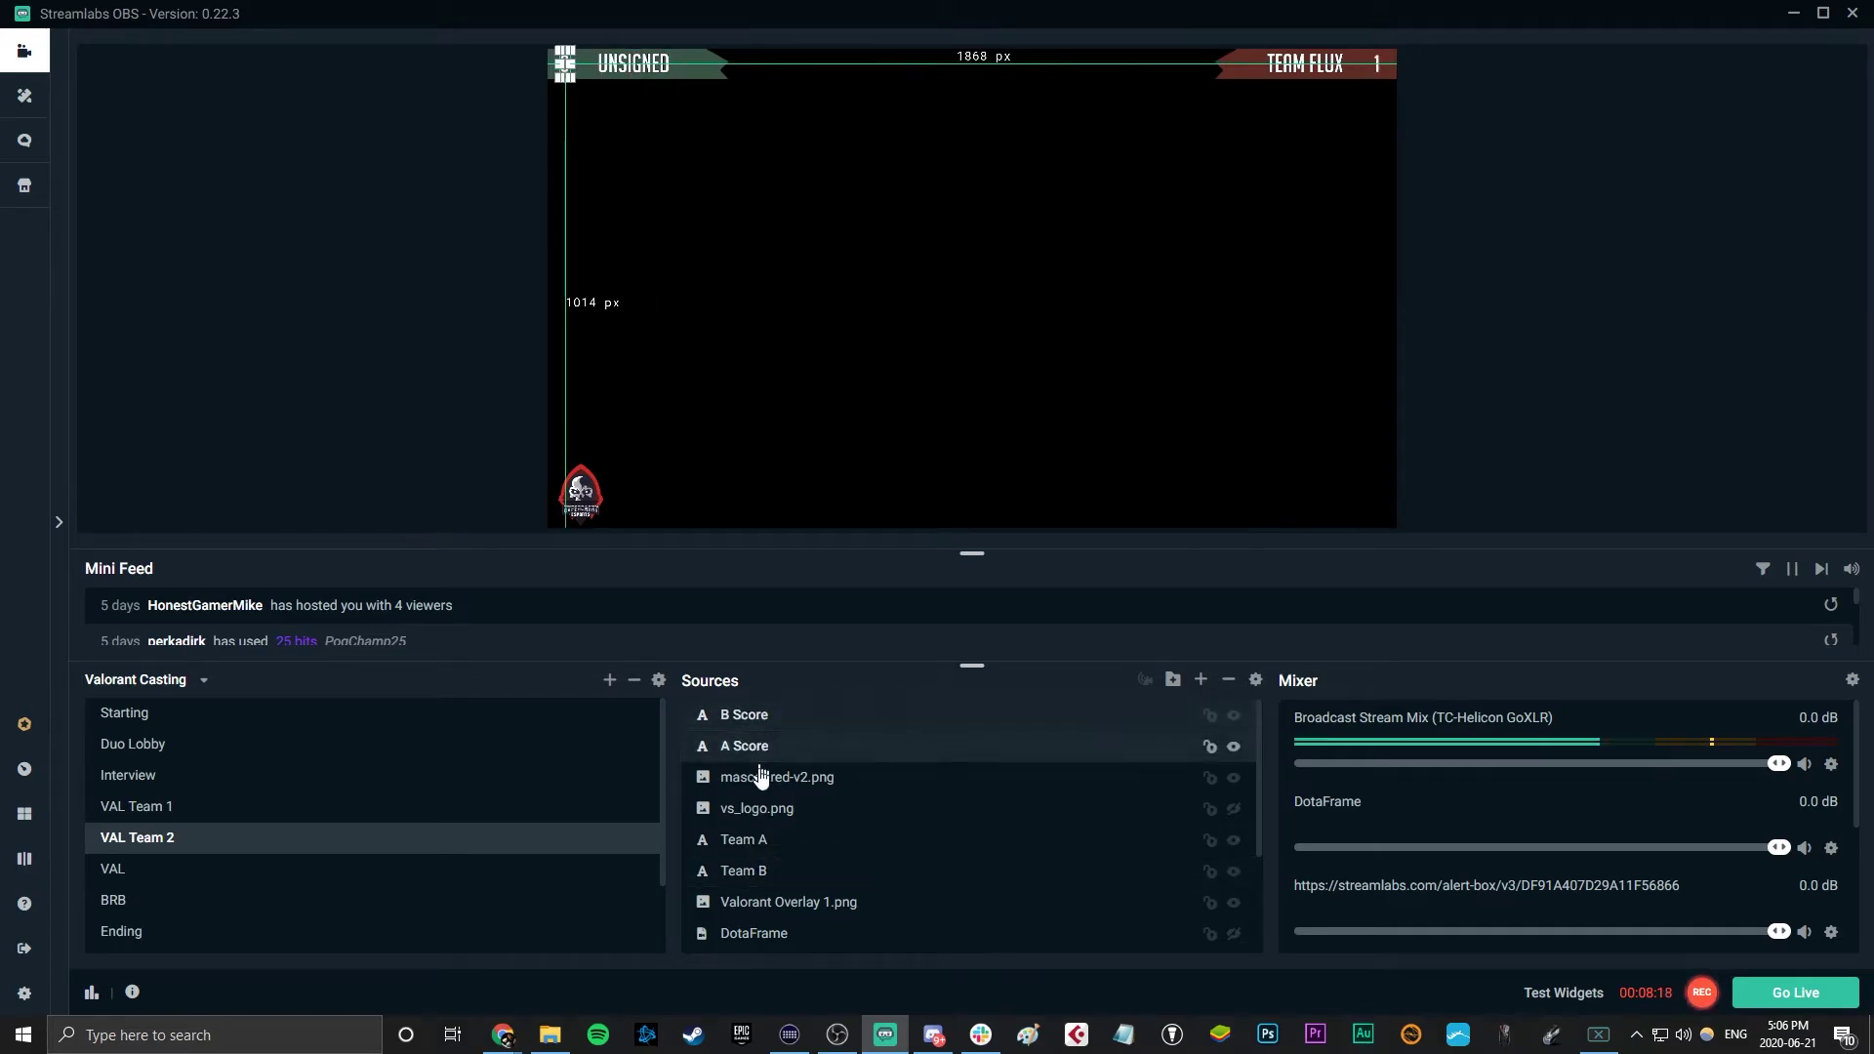
{"action": "left_click", "coordinate": [745, 846]}
{"action": "left_click", "coordinate": [728, 883]}
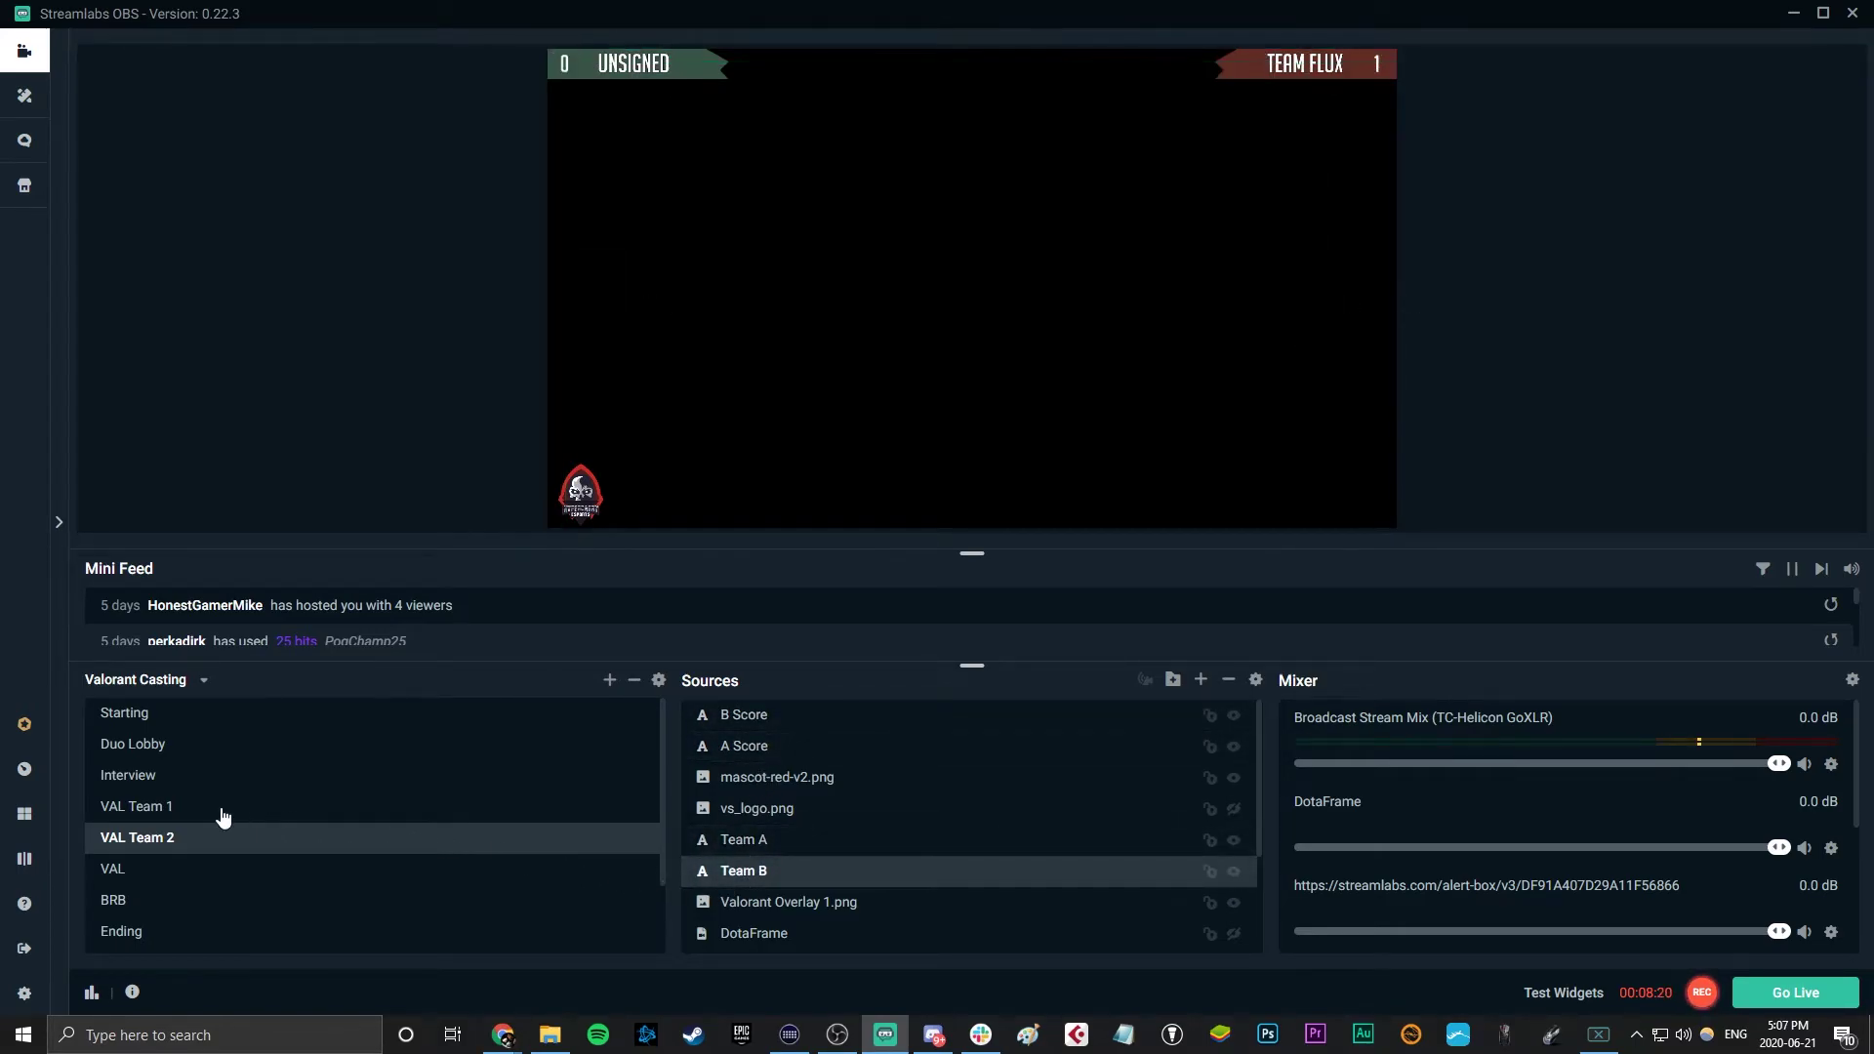
{"action": "left_click", "coordinate": [223, 812]}
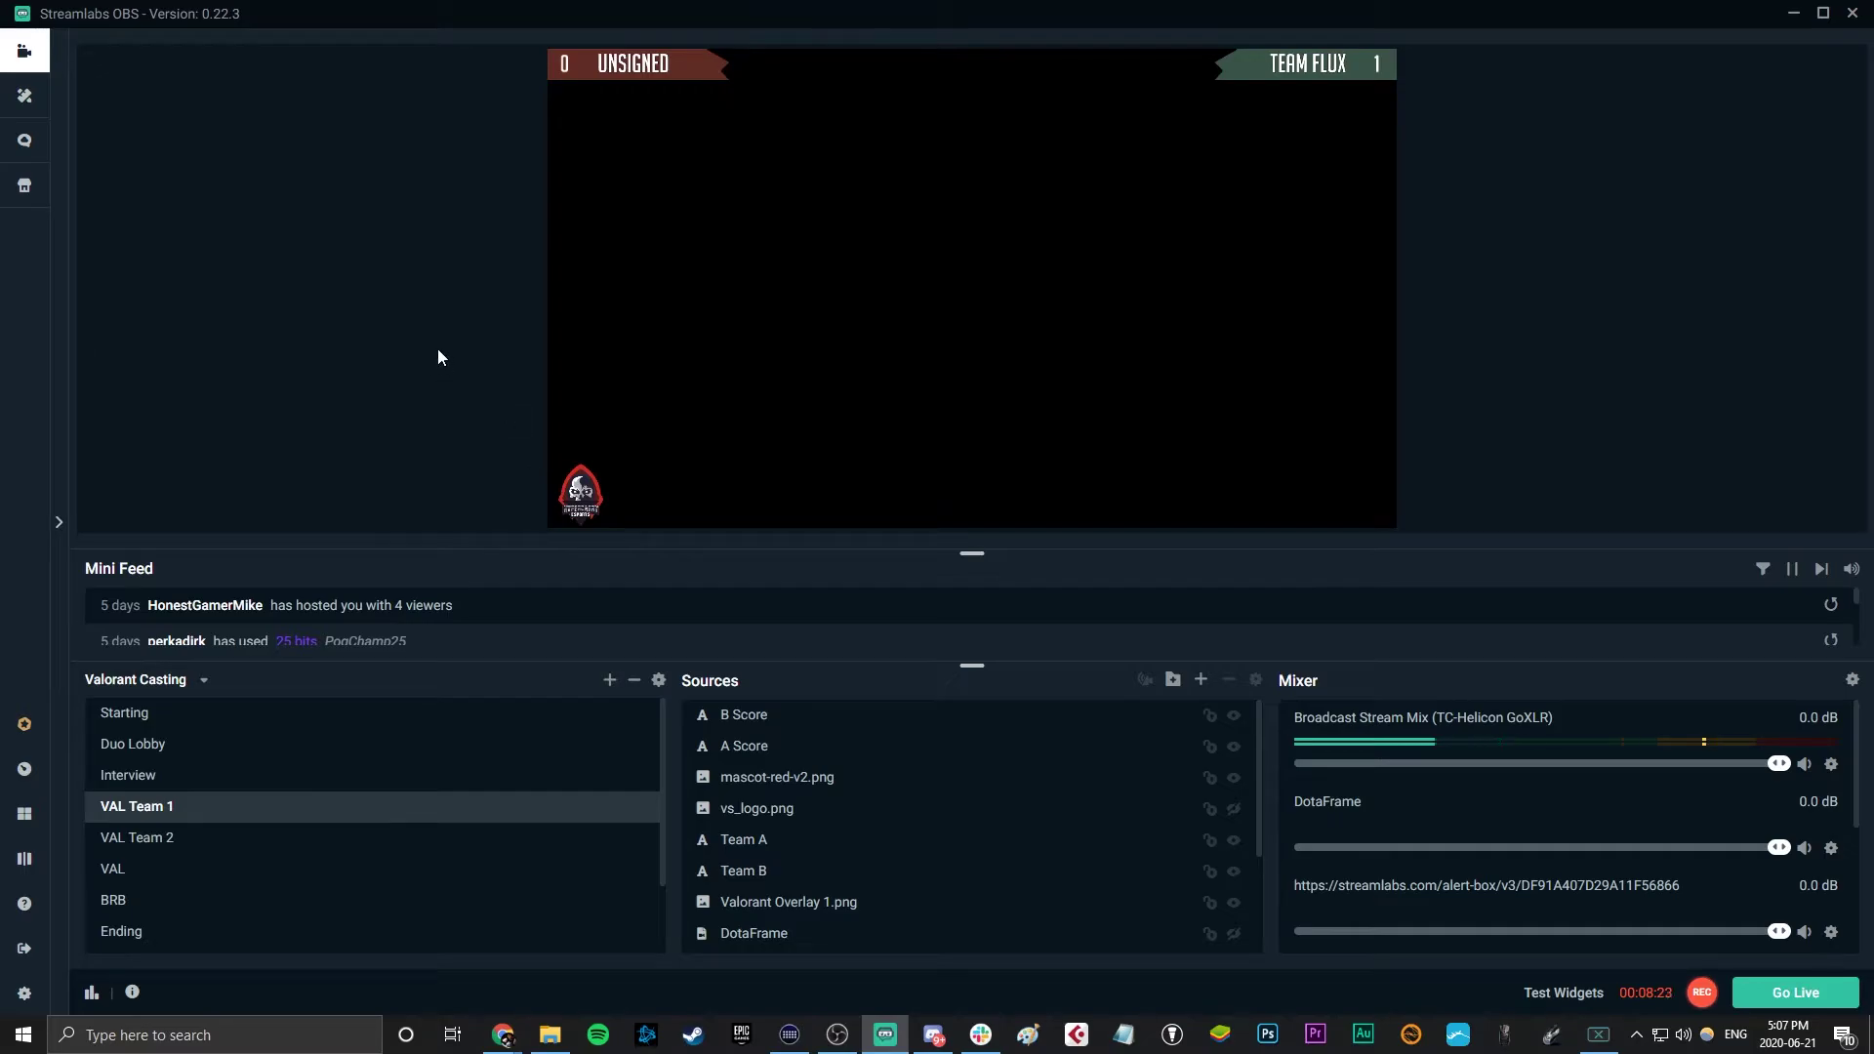
{"action": "left_click", "coordinate": [165, 849]}
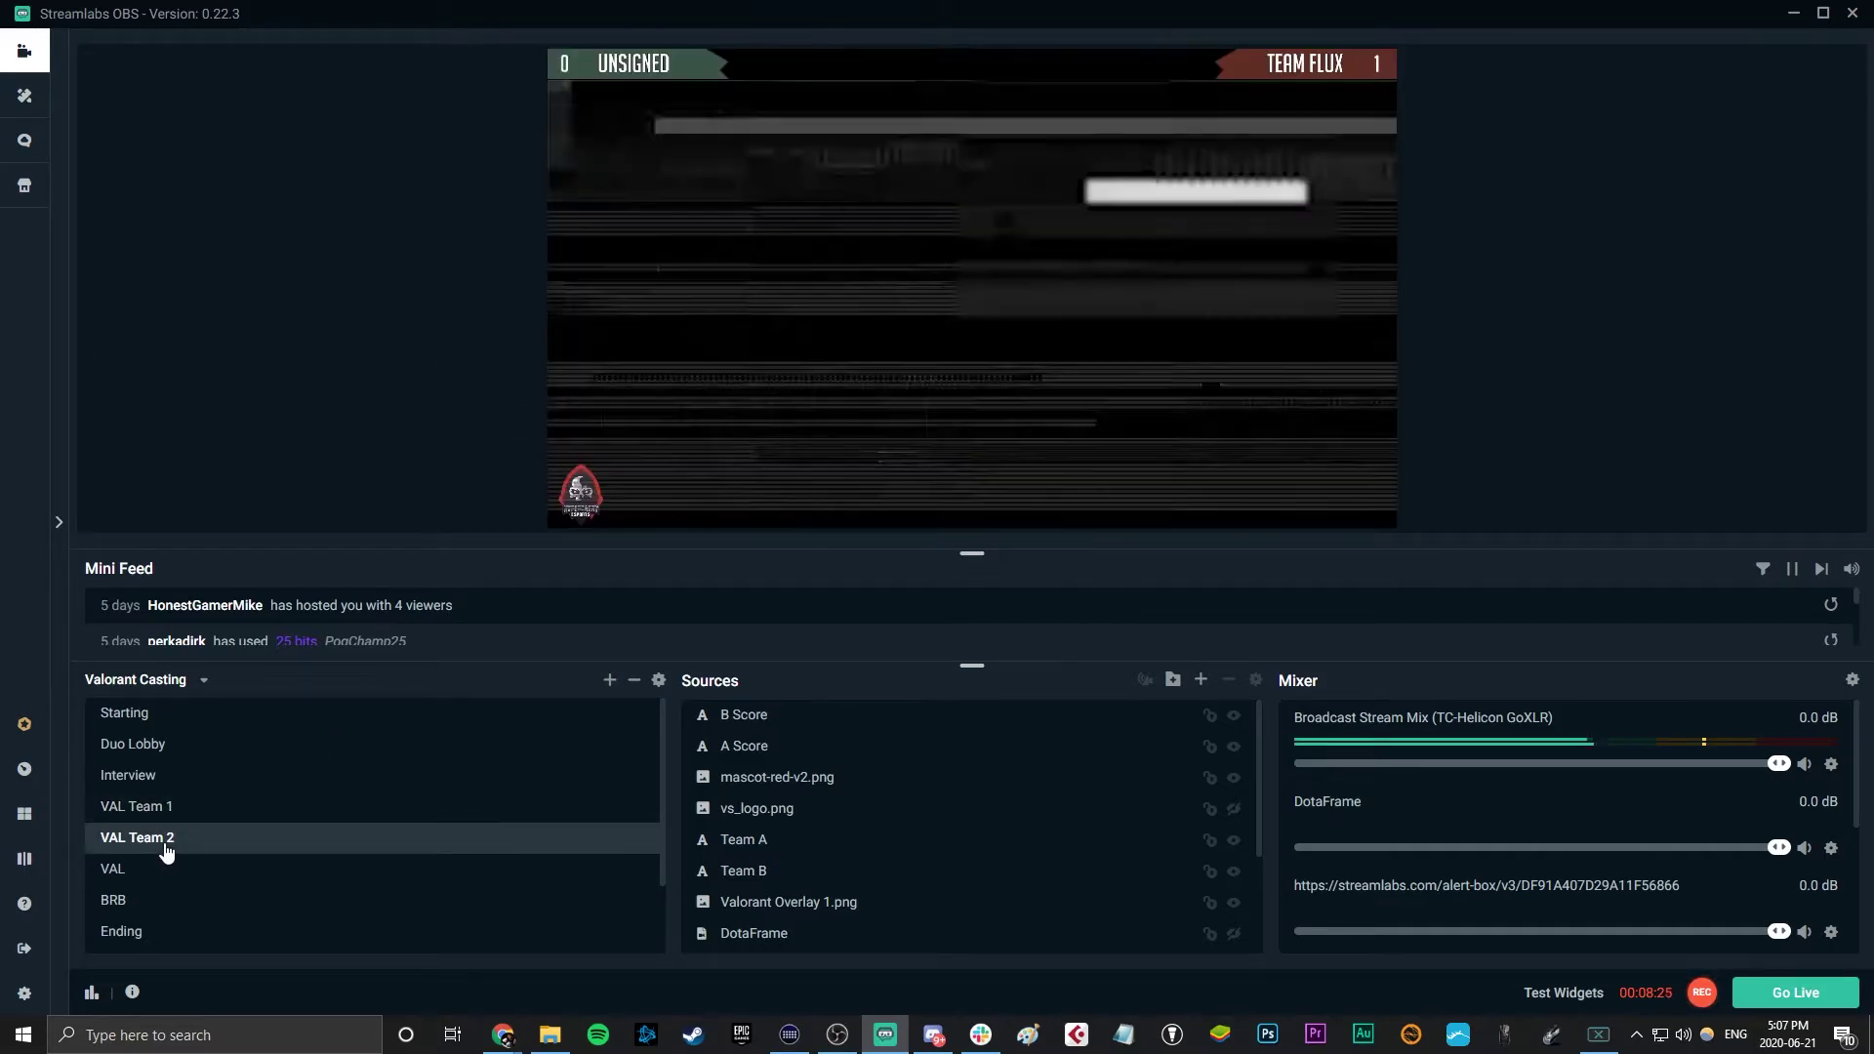